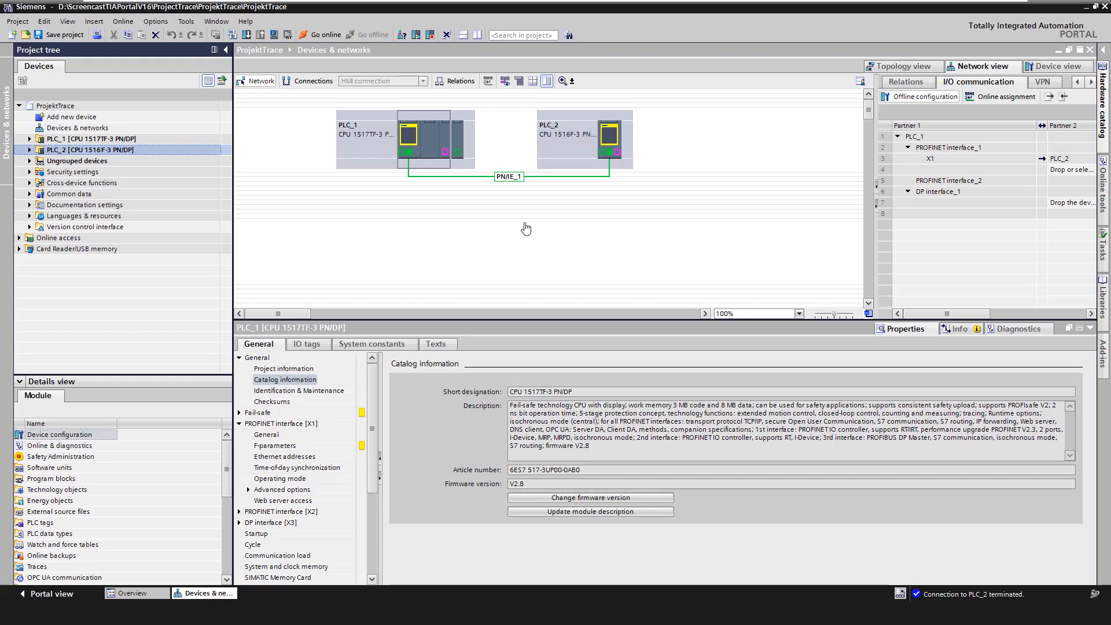
- Add a new project trace under the project traces of the cross-device functions
click(30, 183)
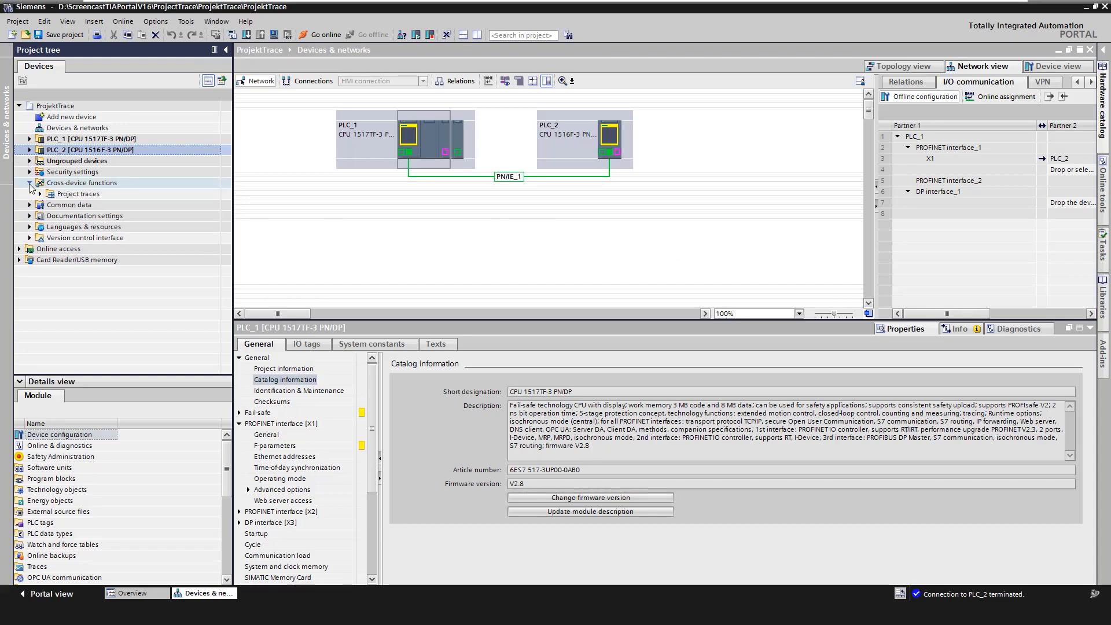
click(40, 193)
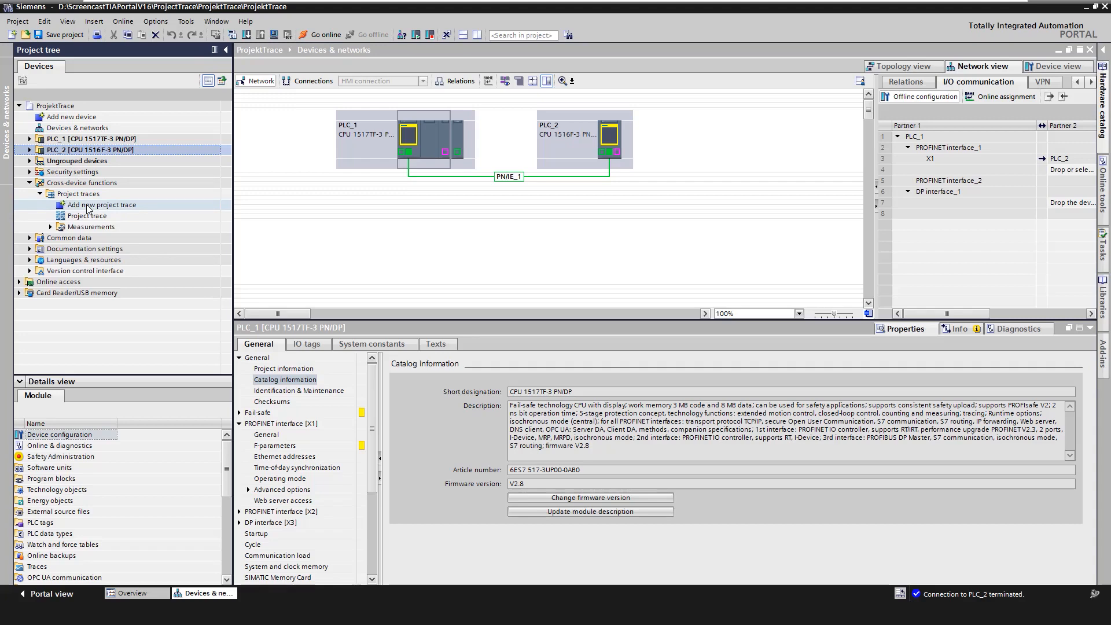
double_click(88, 206)
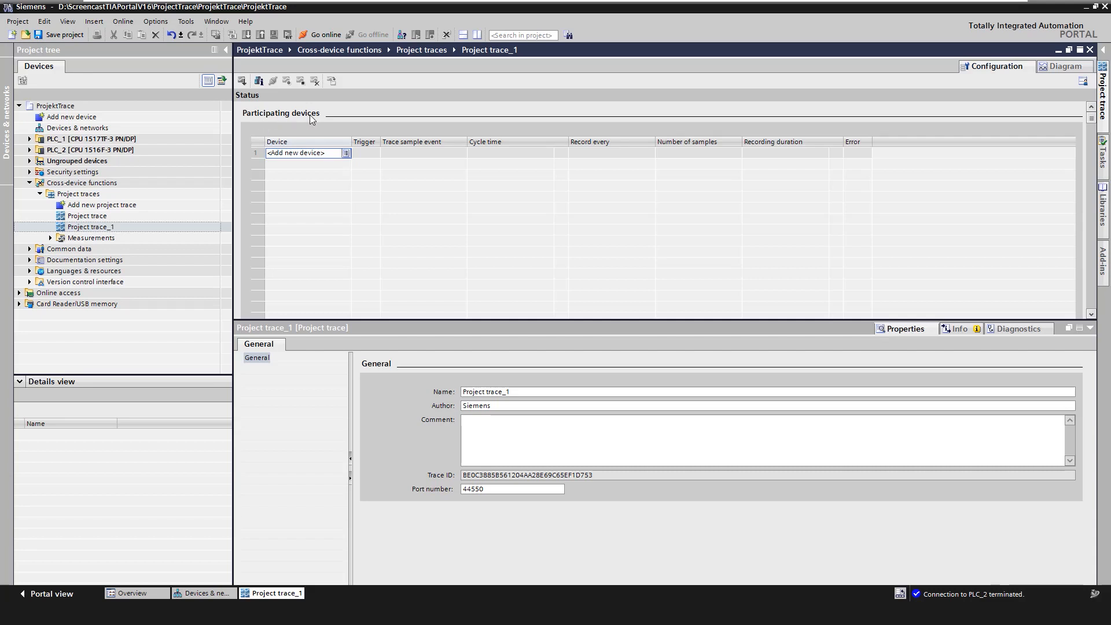
- Add PLC_1 and PLC_2 as participating devices of the new project trace
click(346, 153)
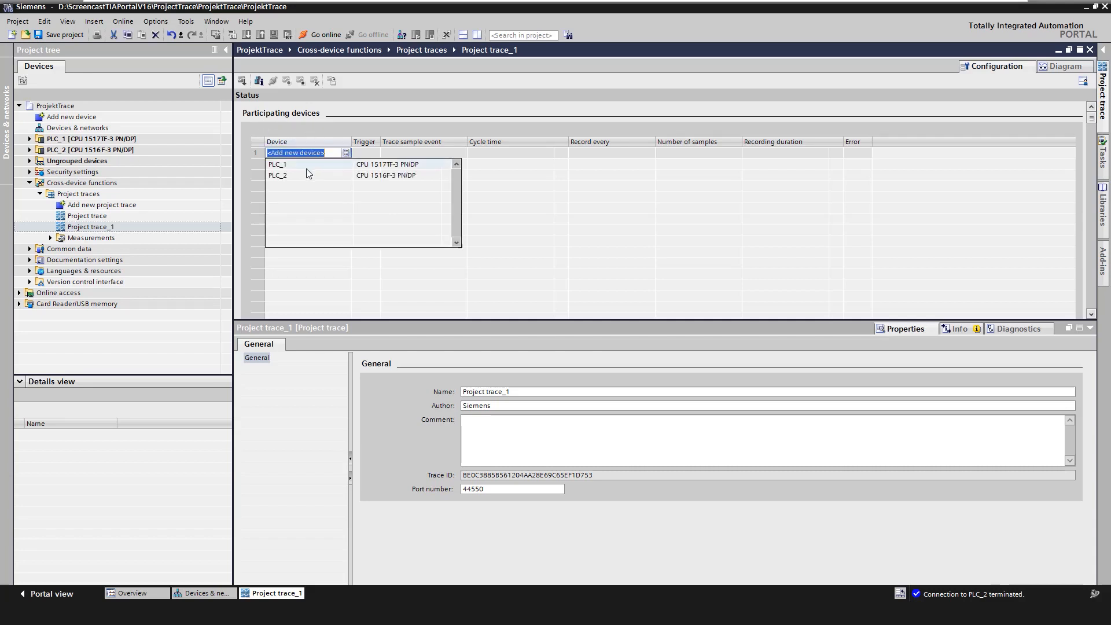
click(297, 165)
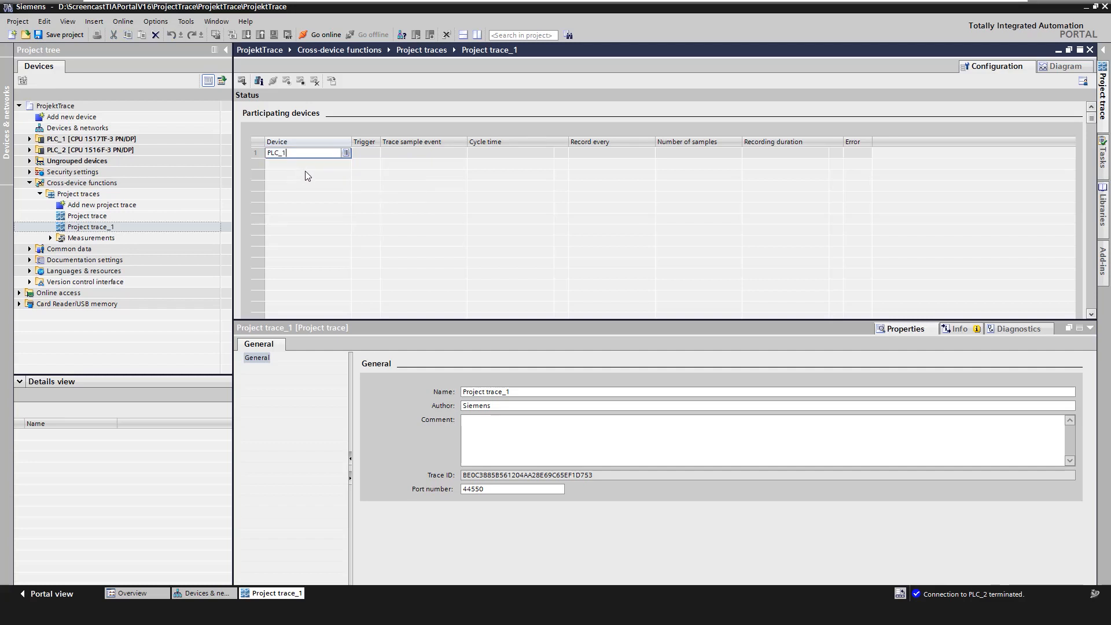
click(346, 165)
click(302, 176)
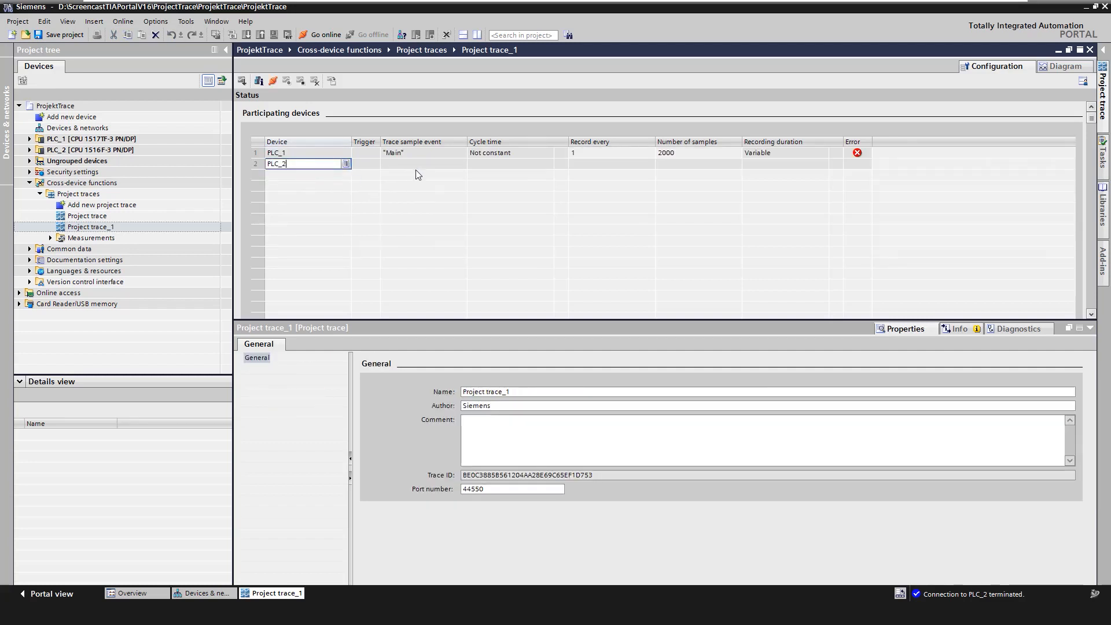
click(374, 166)
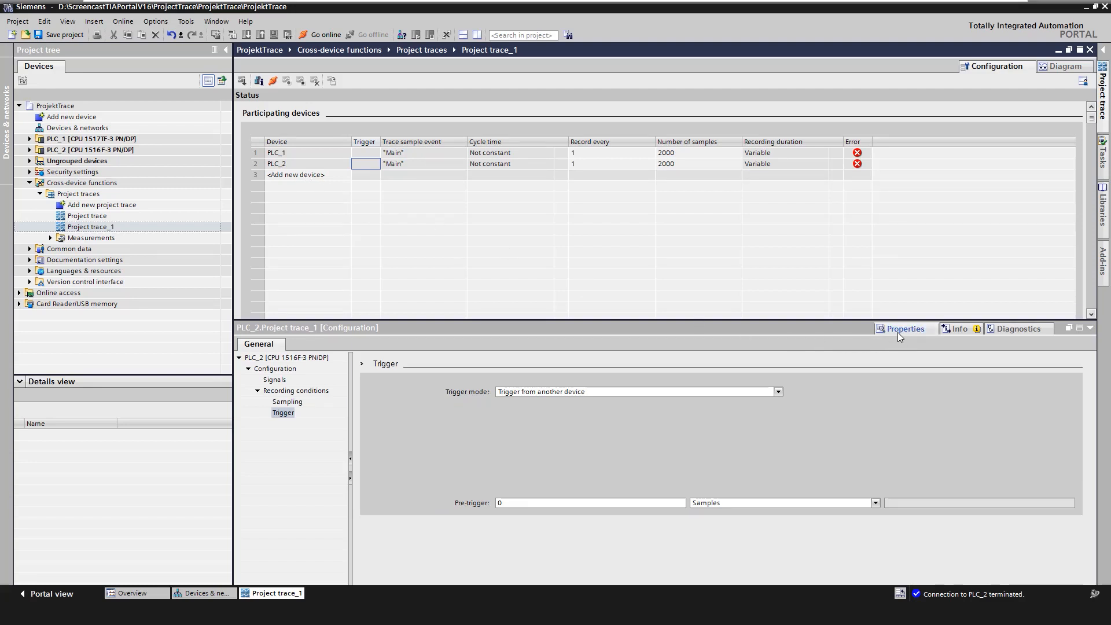
- Add the valTriangle and valSinus tags of InstFreqGen_PLC1 as trace signals for PLC_1
click(307, 156)
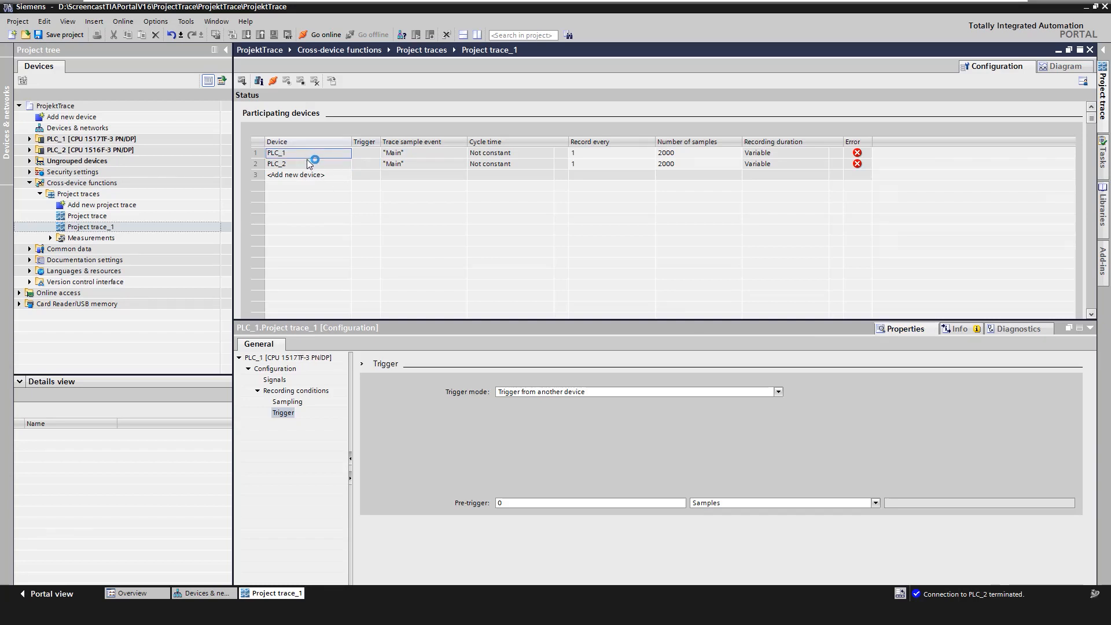
click(281, 380)
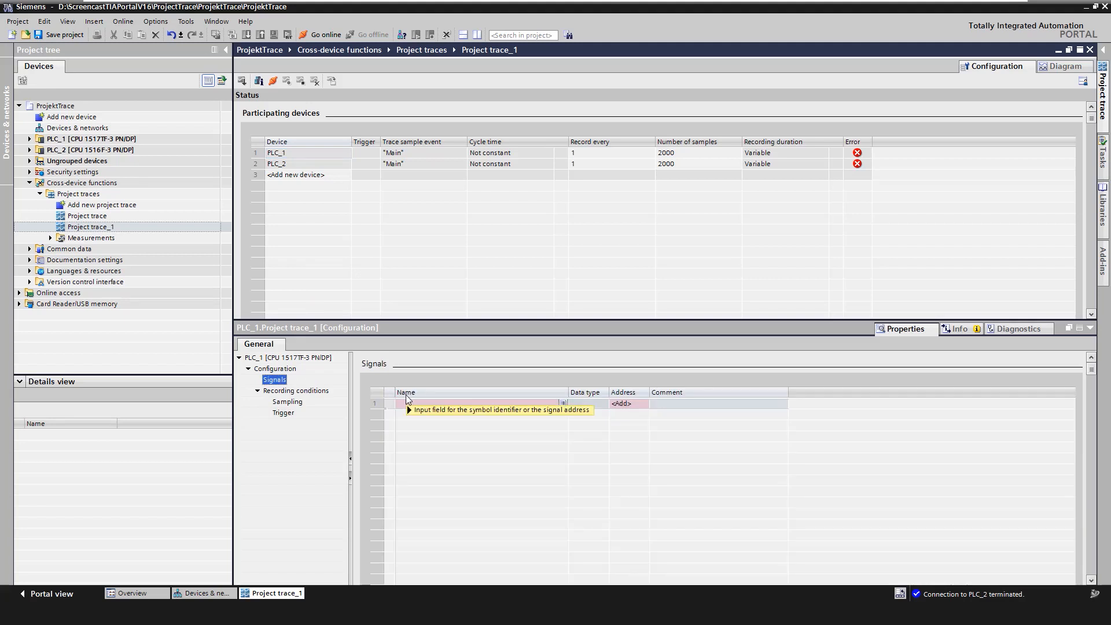
click(30, 140)
click(96, 270)
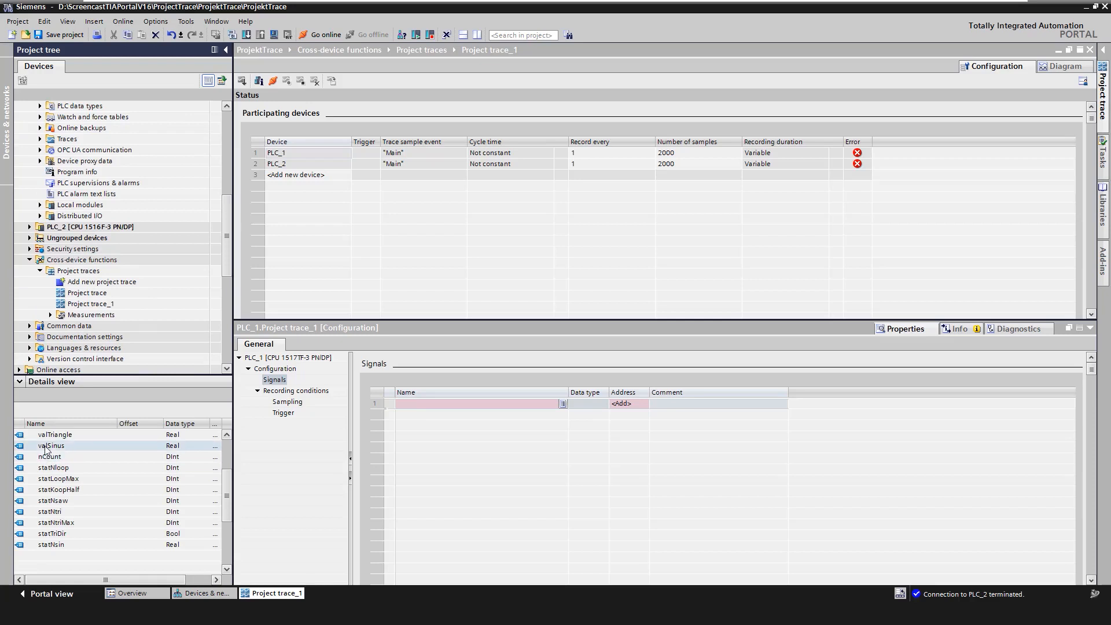
click(44, 435)
shift+click(46, 446)
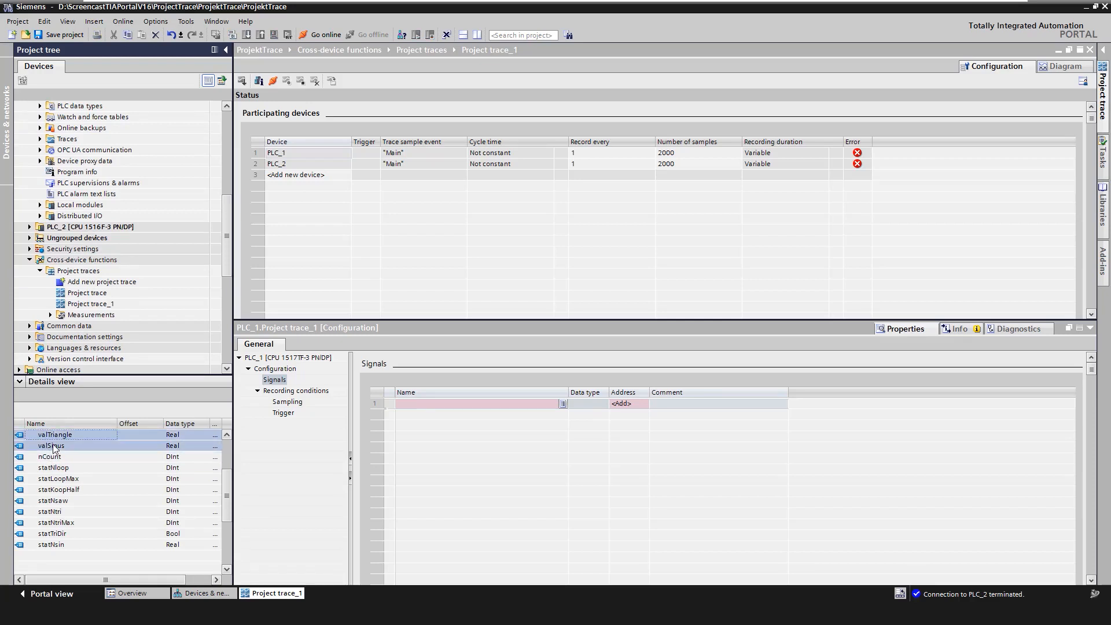
drag(56, 449, 421, 413)
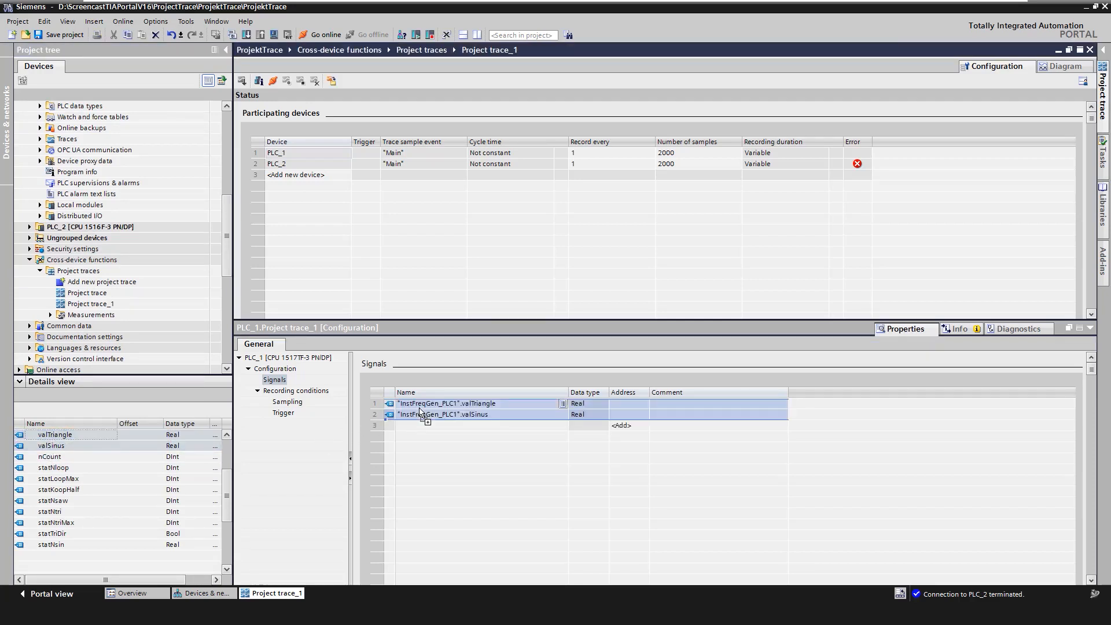
- Set PLC_1 to sample with "Cyclic interrupt" and record for a duration of 15 s
click(301, 391)
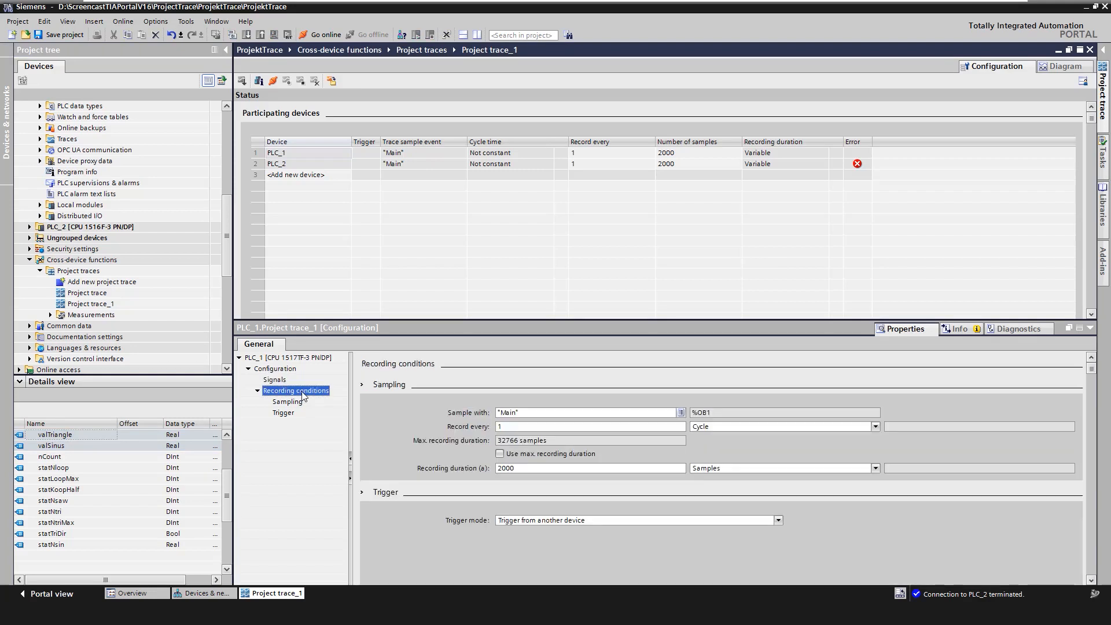
click(296, 402)
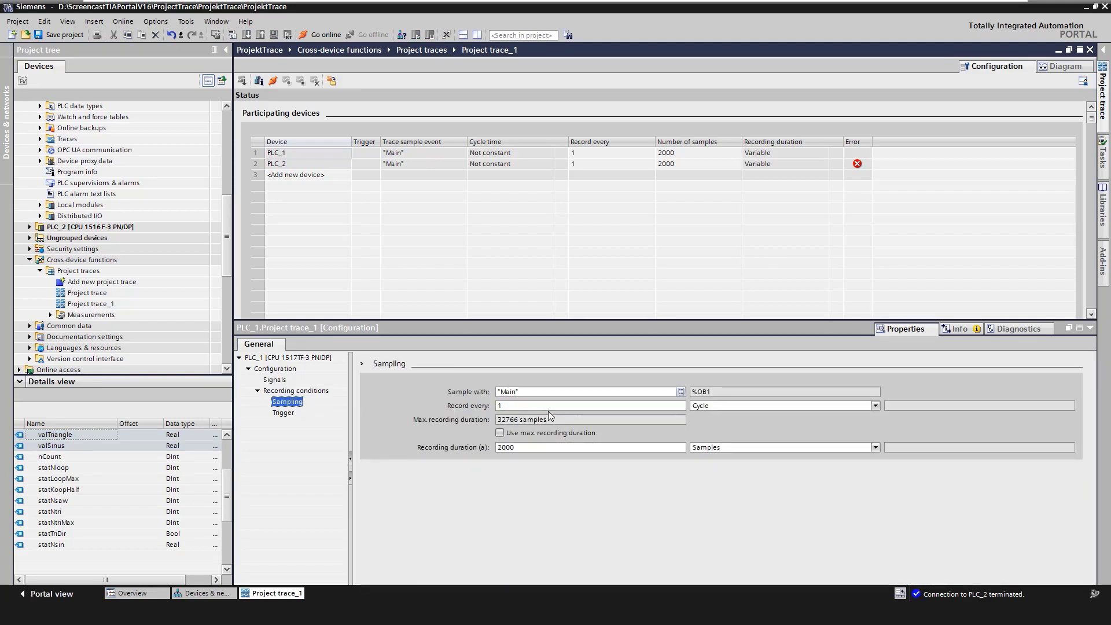
click(680, 391)
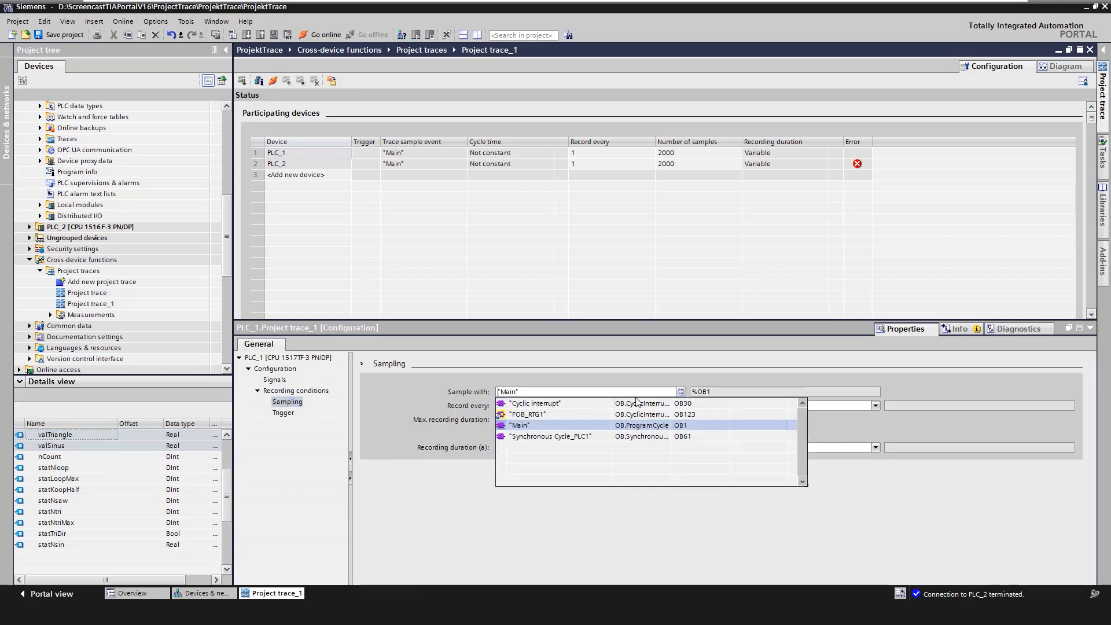
click(560, 404)
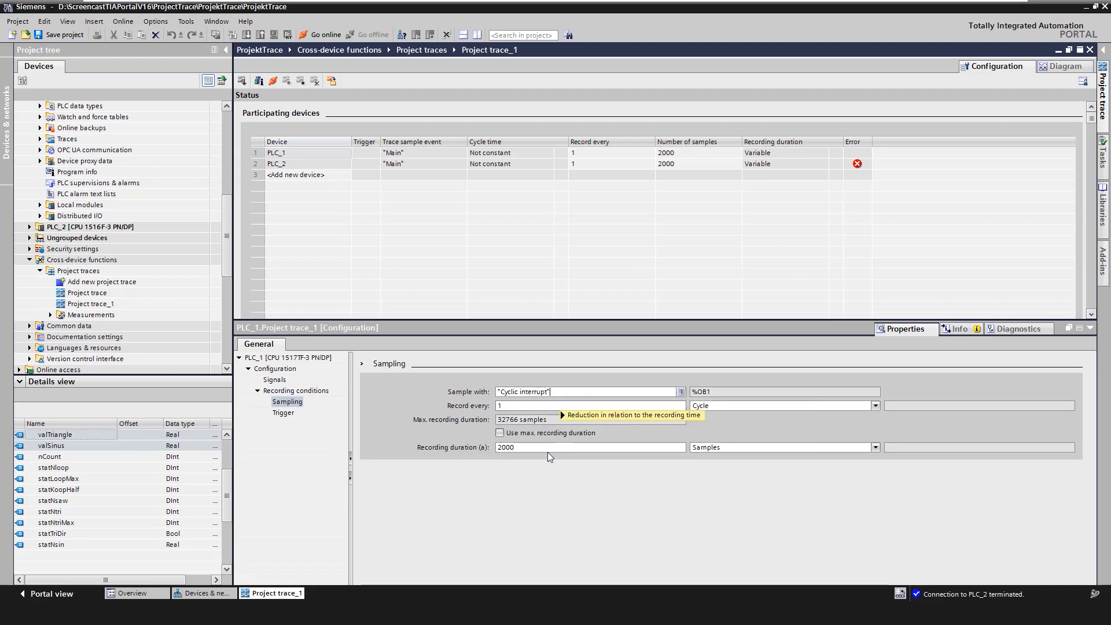
click(730, 448)
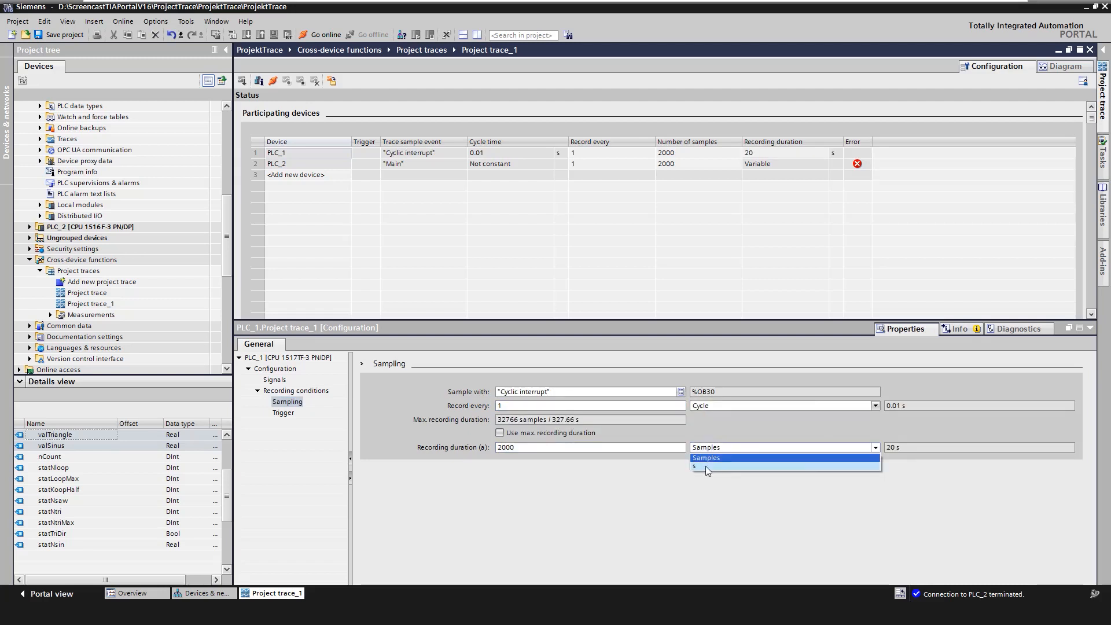
click(711, 467)
double_click(526, 447)
text(15)
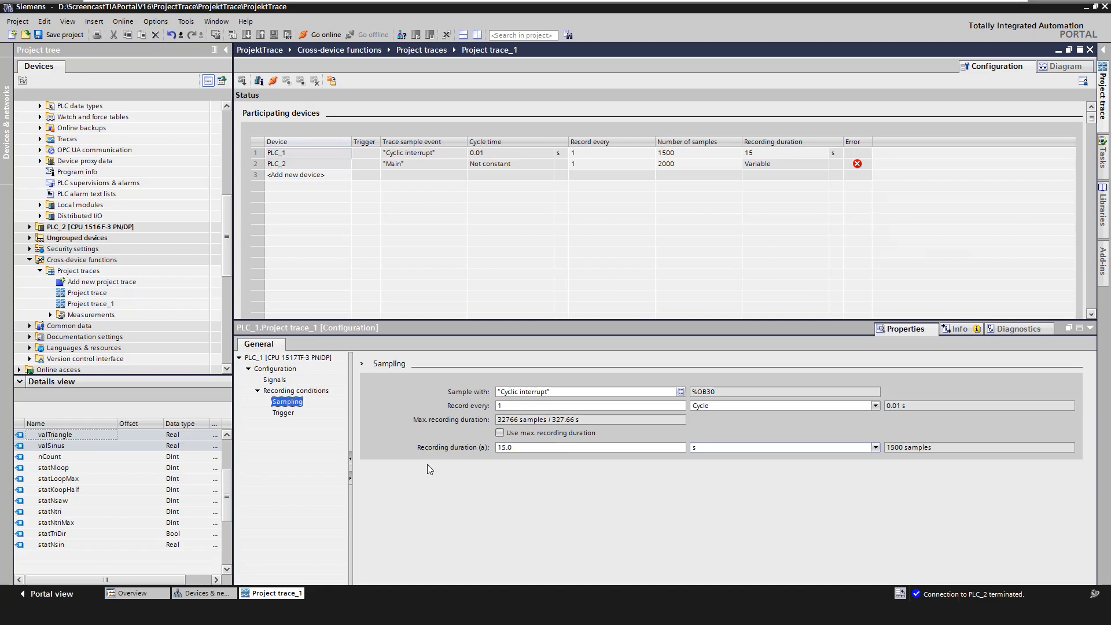
- Set PLC_1's trigger mode to "Trigger on tag" with the tag "trigger"
click(283, 412)
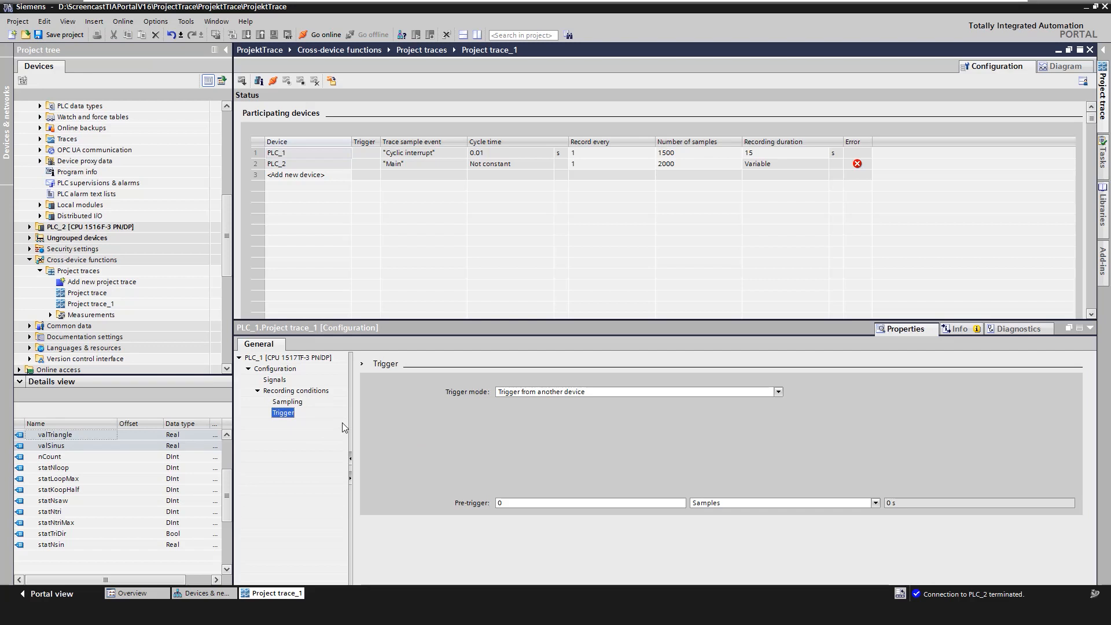
click(778, 393)
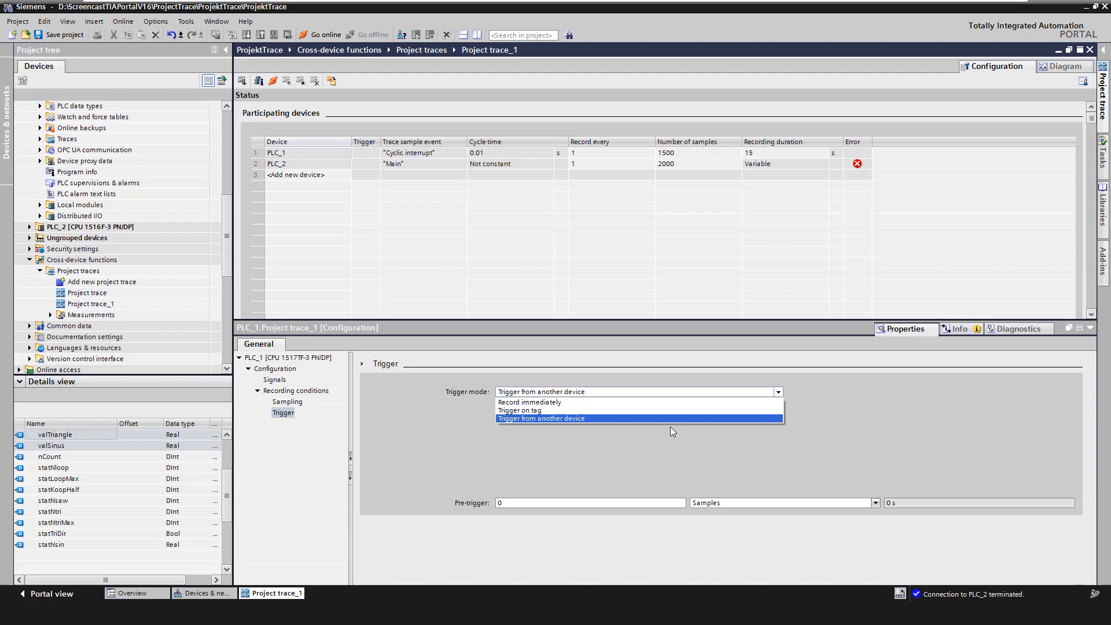
click(616, 410)
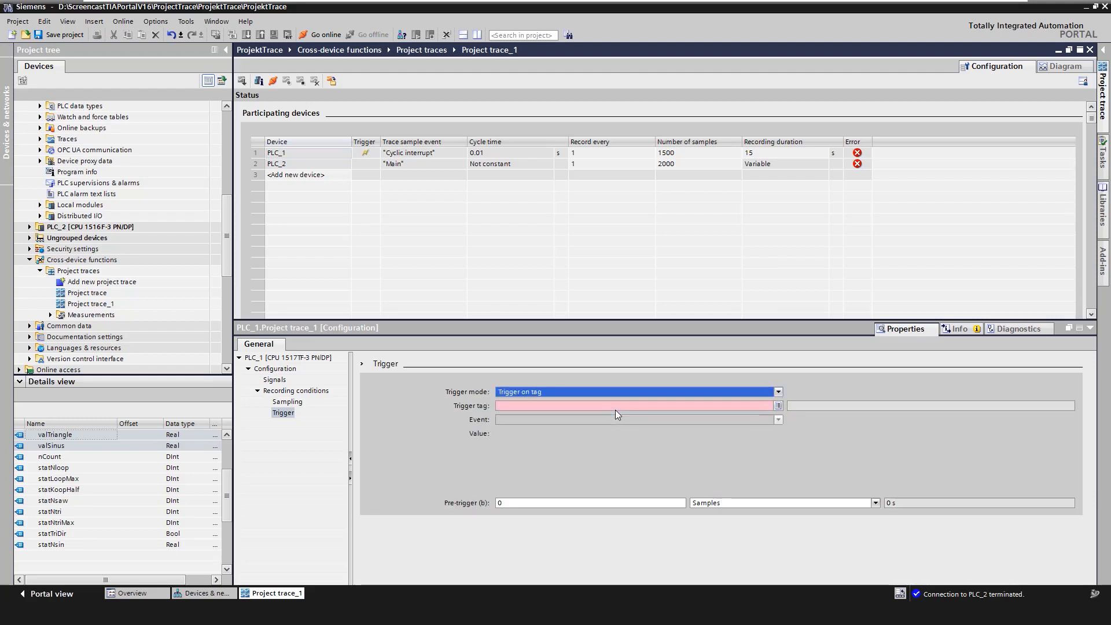
click(547, 407)
text(t)
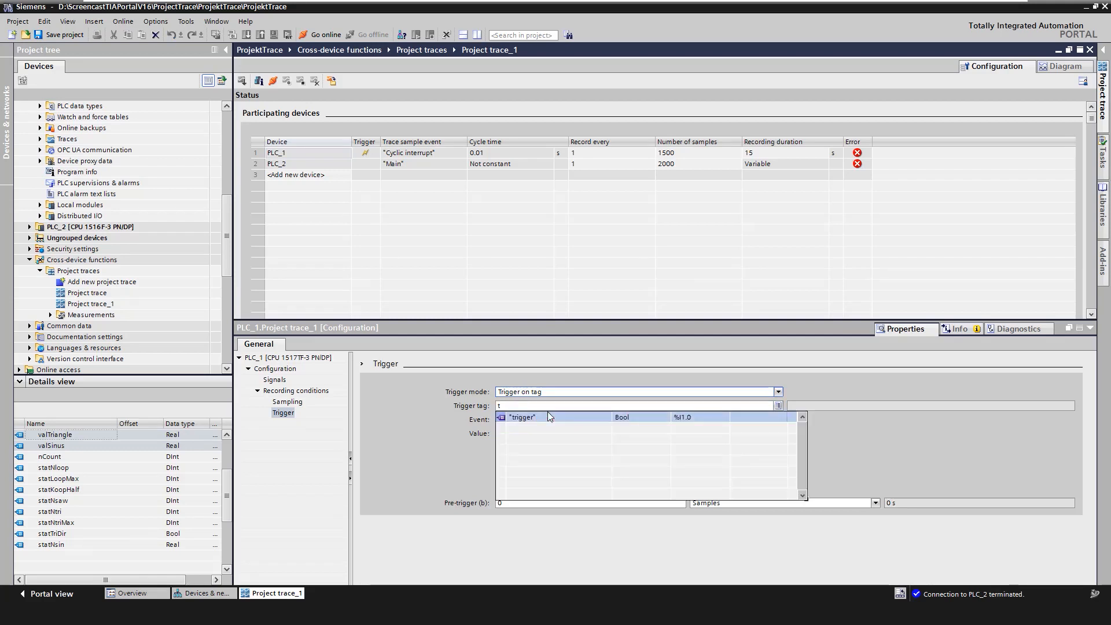
click(540, 417)
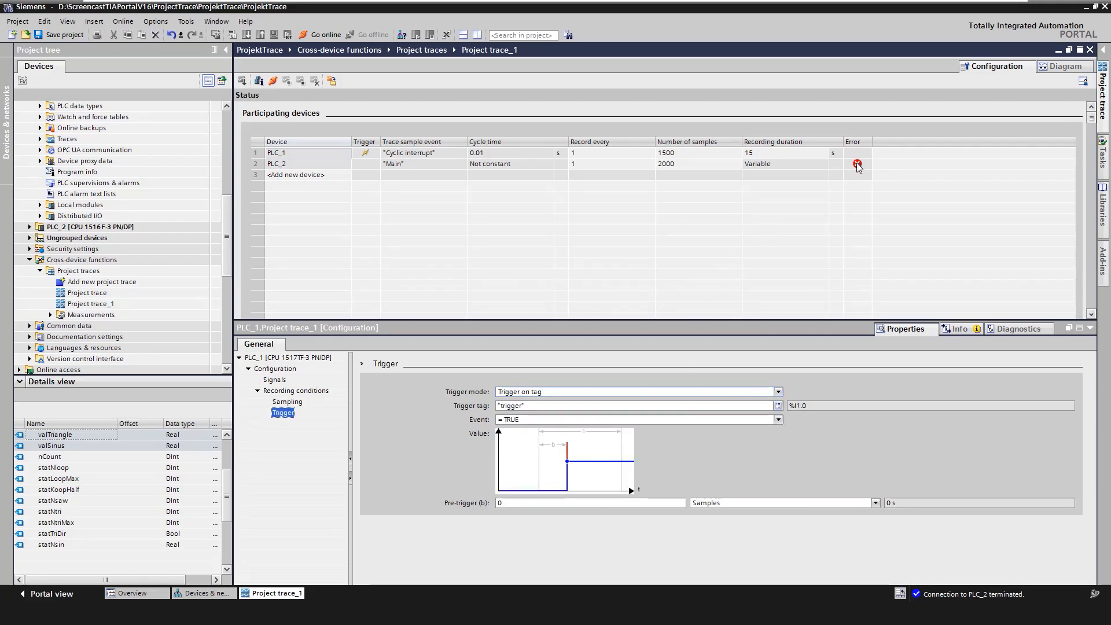
- Add "InstFreqGen_PLC2".valSinus as the trace signal for PLC_2
mouse_move(857, 167)
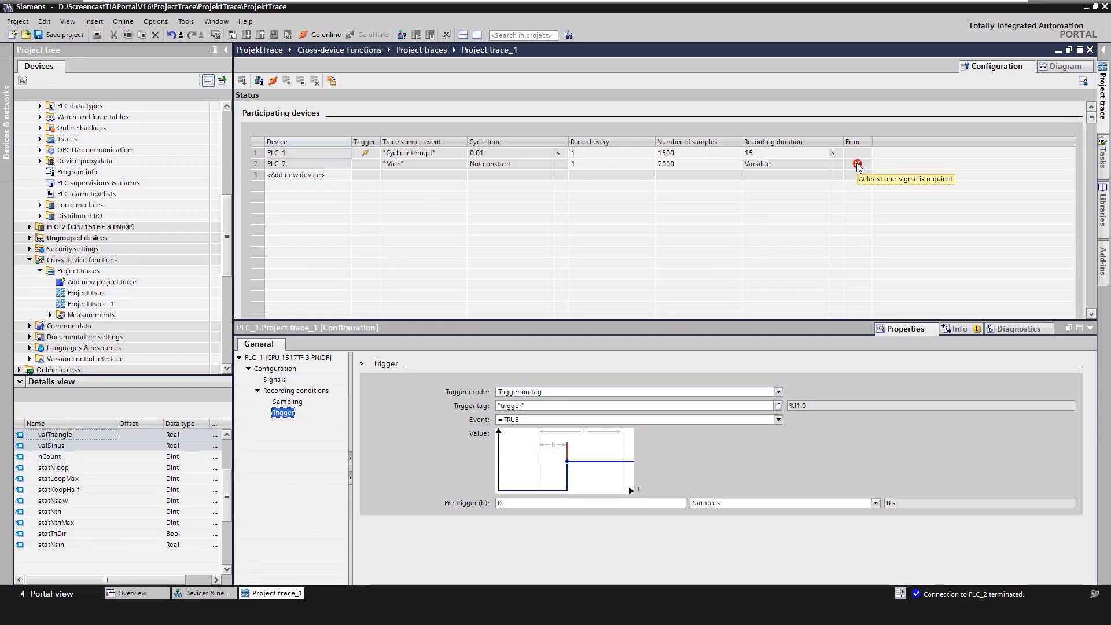
click(306, 163)
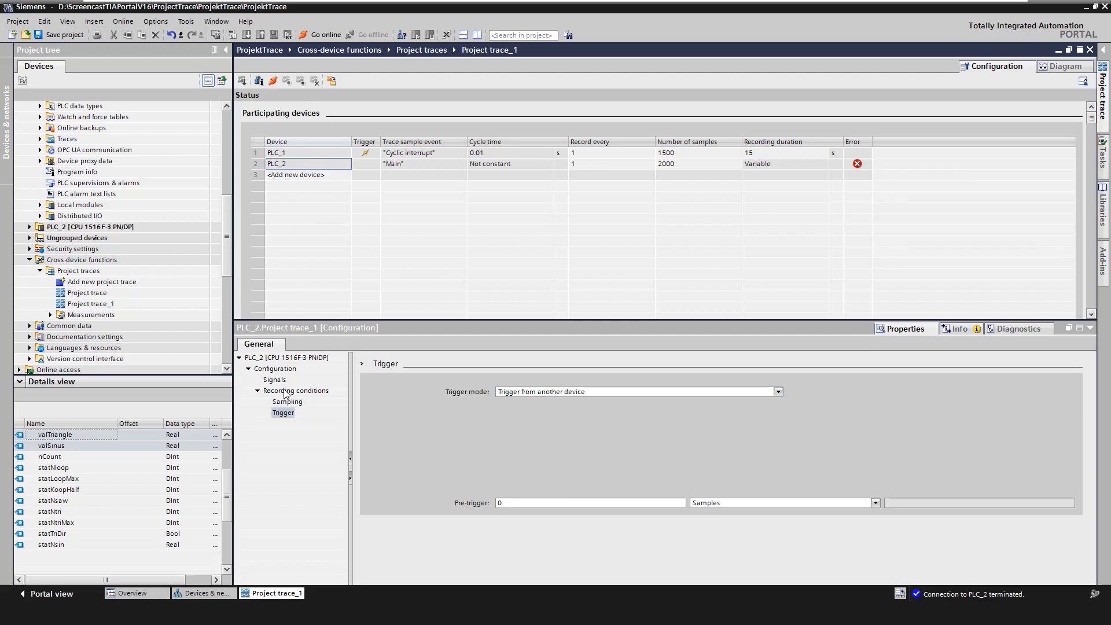
click(276, 380)
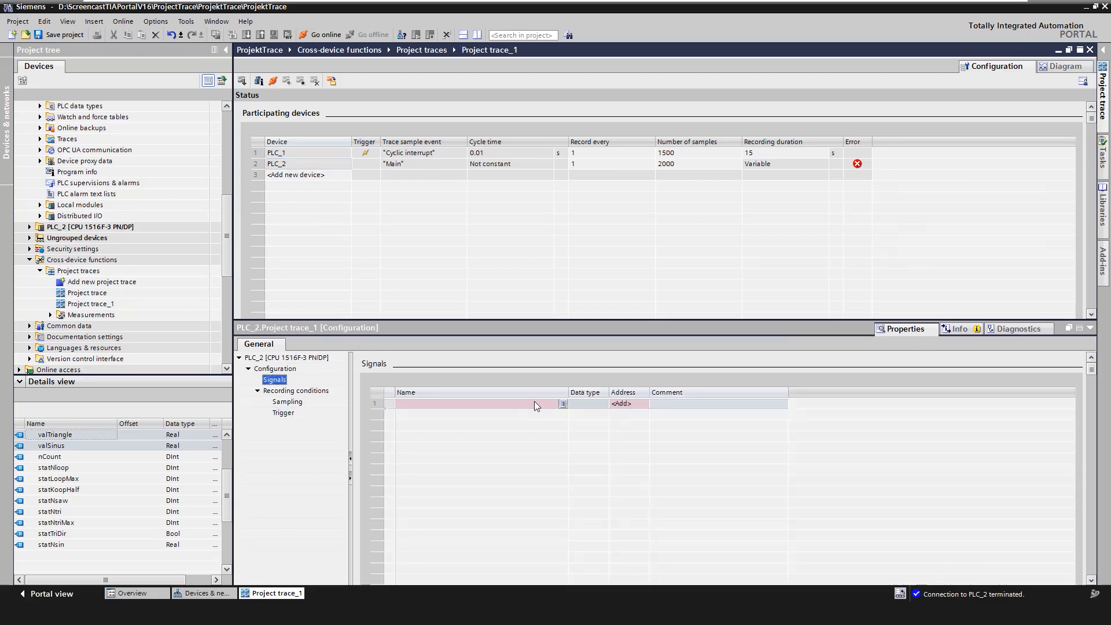
text(i)
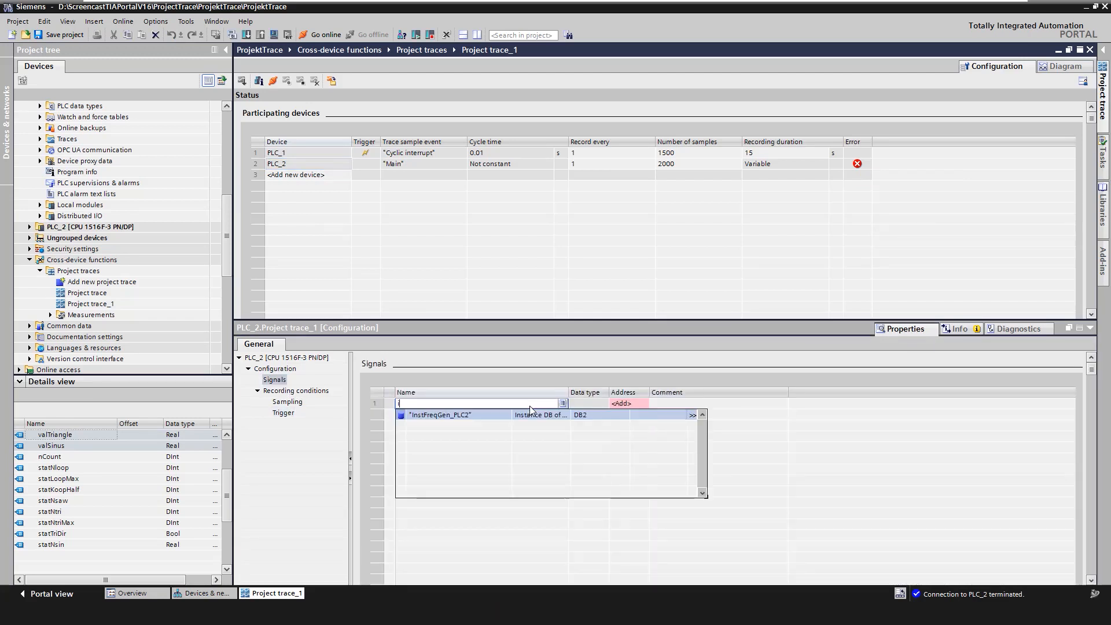
click(495, 416)
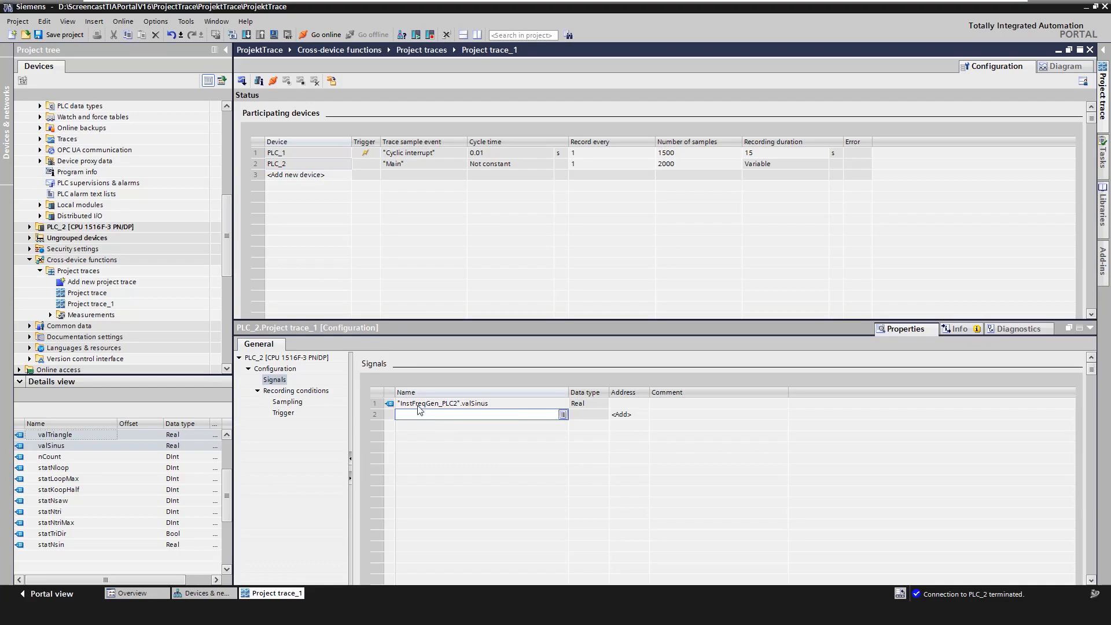
- Set PLC_2 to sample with "Cyclic interrupt" for a recording duration of 15 s, and show its trigger settings
click(288, 401)
click(524, 392)
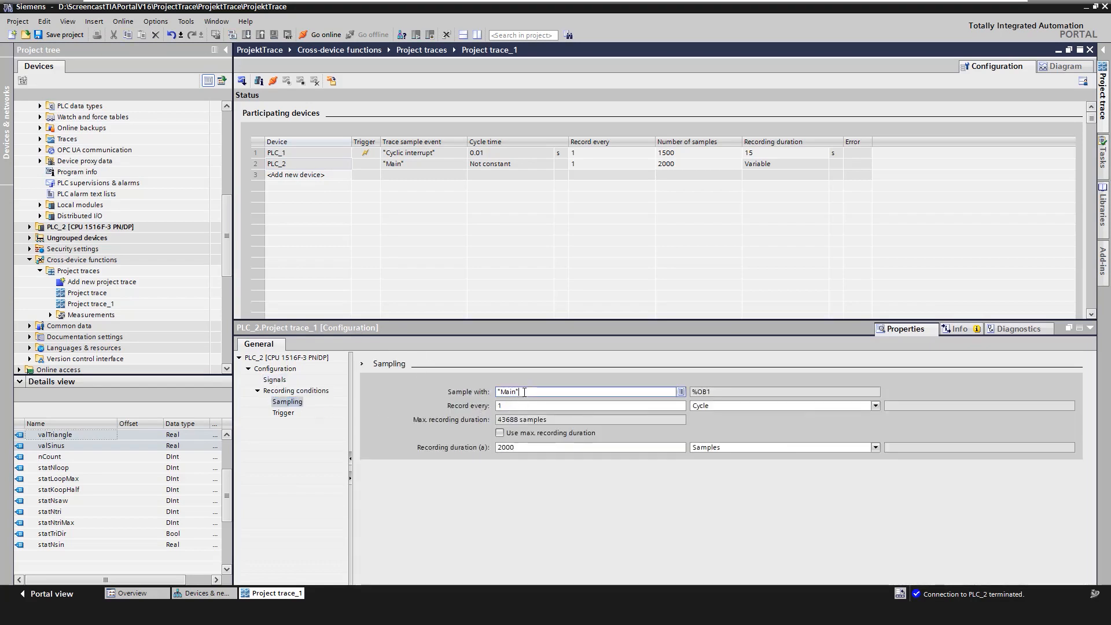
click(680, 392)
click(541, 403)
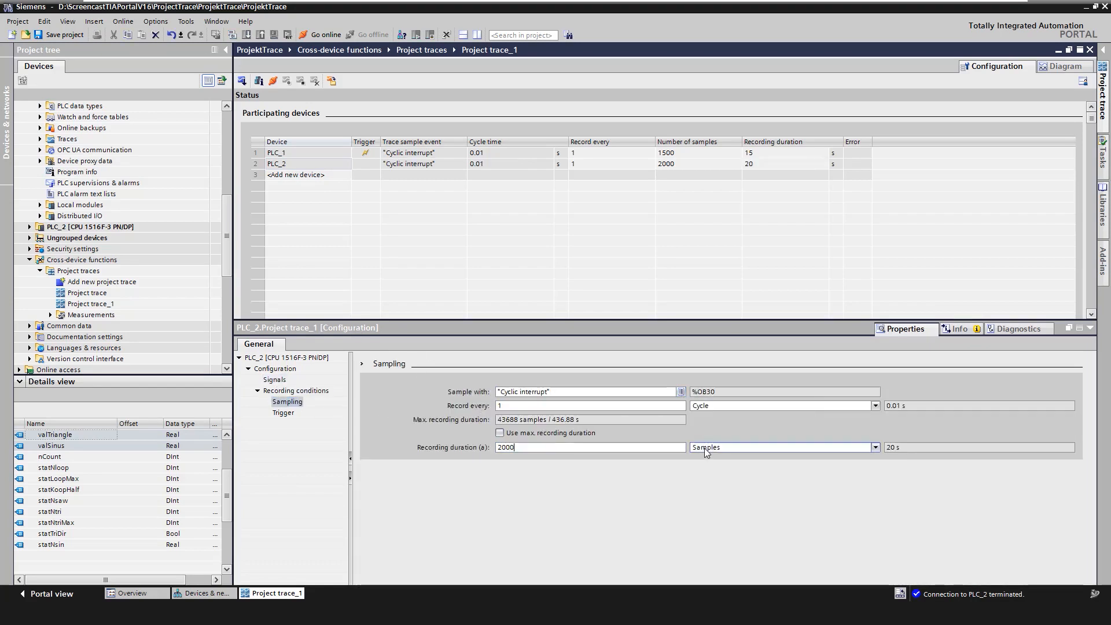
click(706, 453)
click(701, 467)
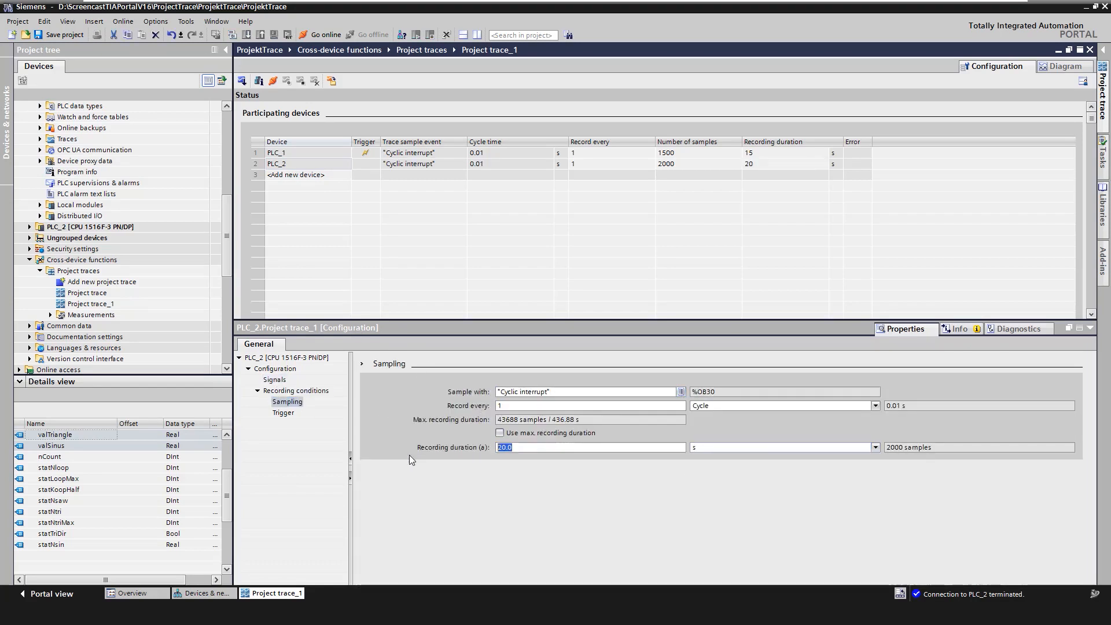
text(15)
key(Return)
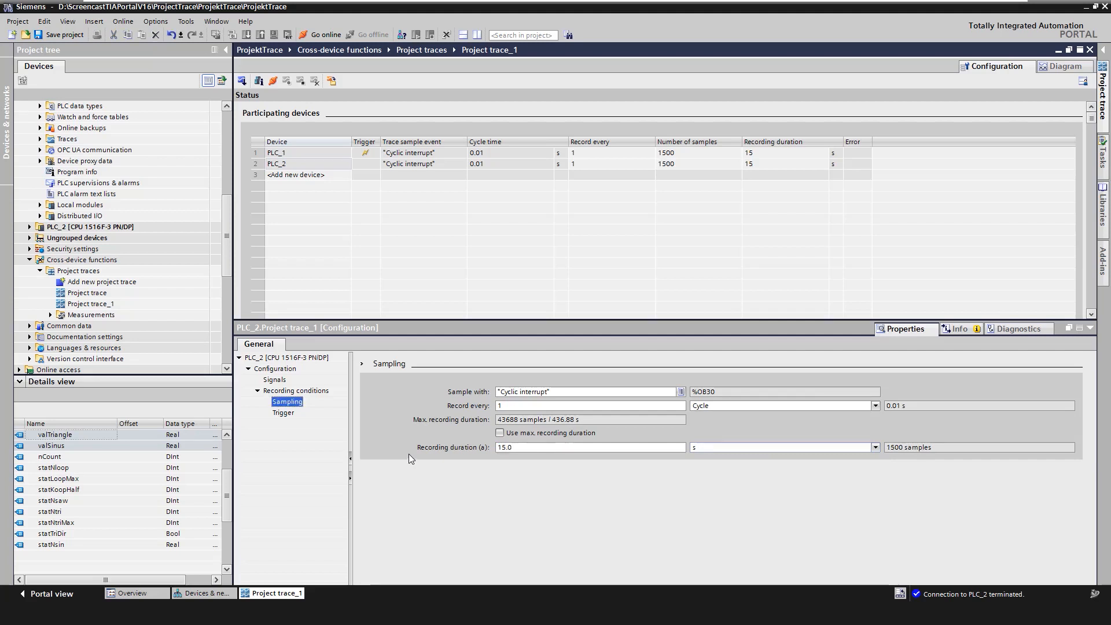
click(284, 413)
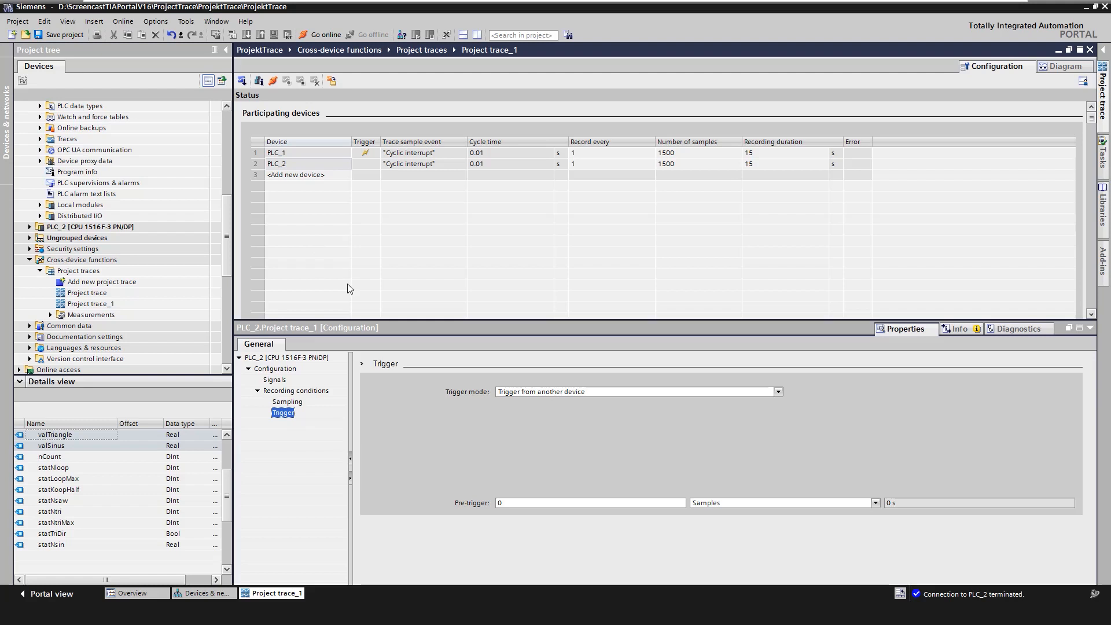
- Transfer Project trace_1 to the participating devices, searching for PLC_1 at 192.168.0.1 and going online with it
click(242, 82)
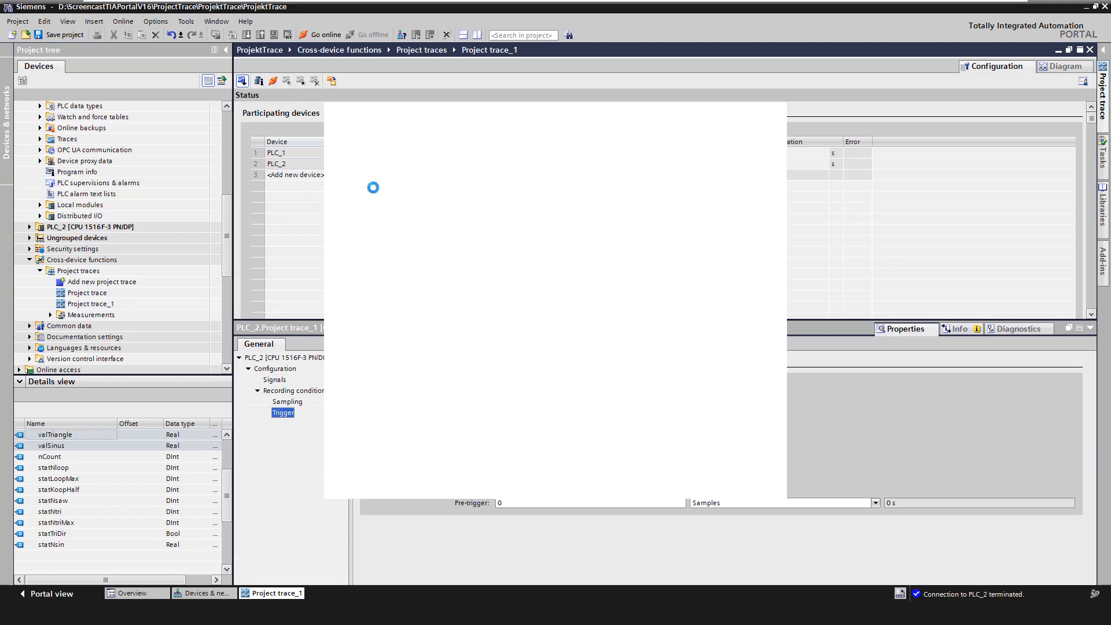
click(749, 392)
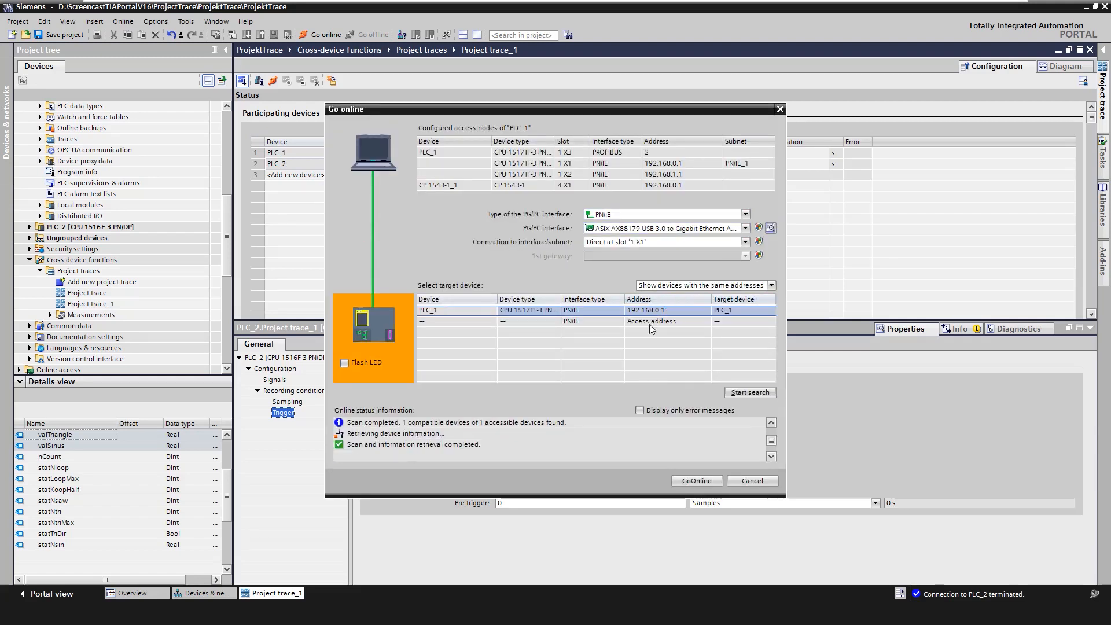
click(697, 481)
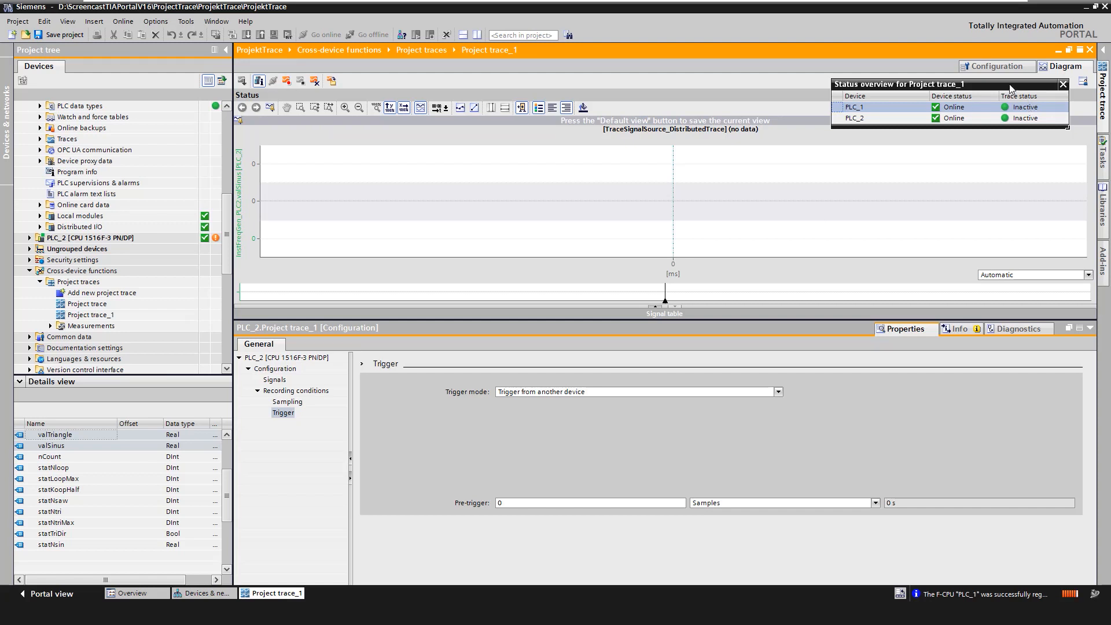
- Move the status overview away from the trace commands and activate recording of Project trace_1 with observation on
drag(1010, 88, 962, 157)
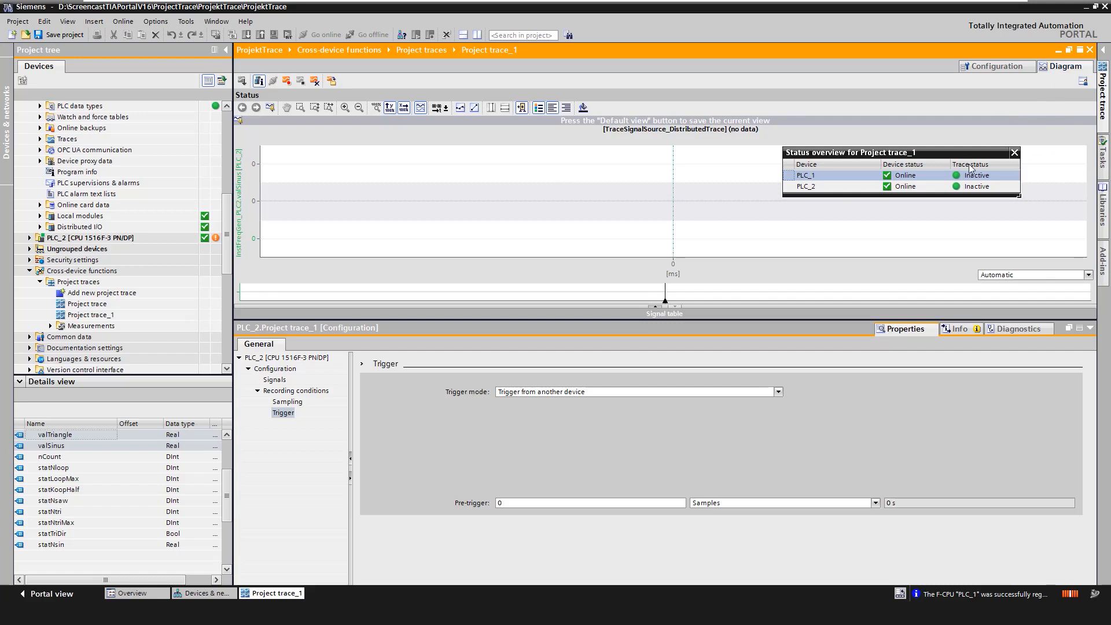
drag(967, 158, 890, 193)
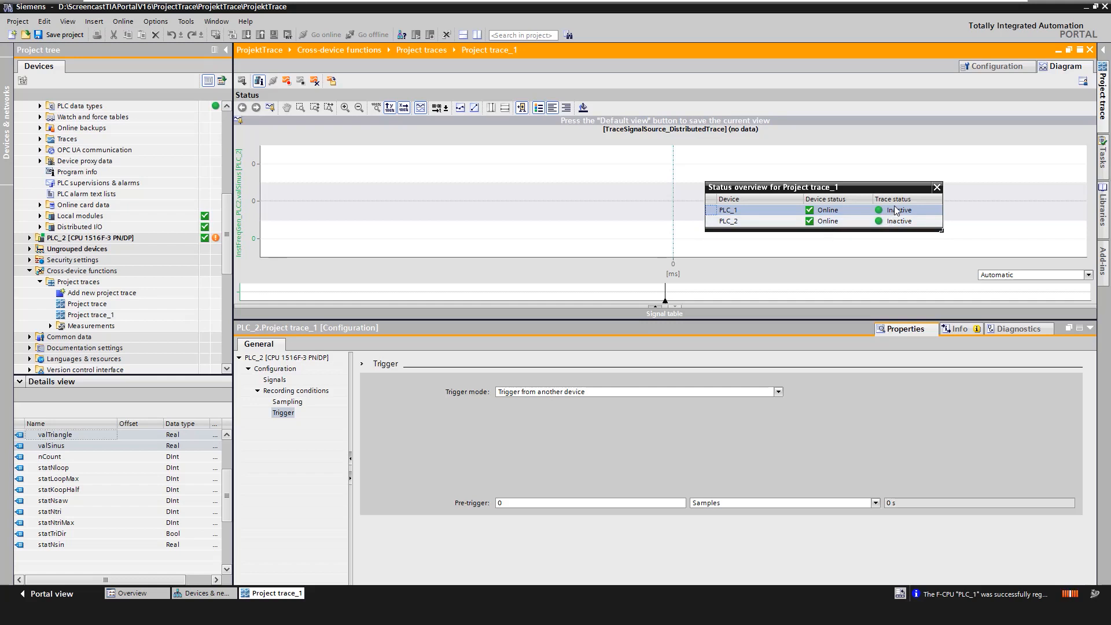
click(258, 81)
click(259, 82)
click(288, 82)
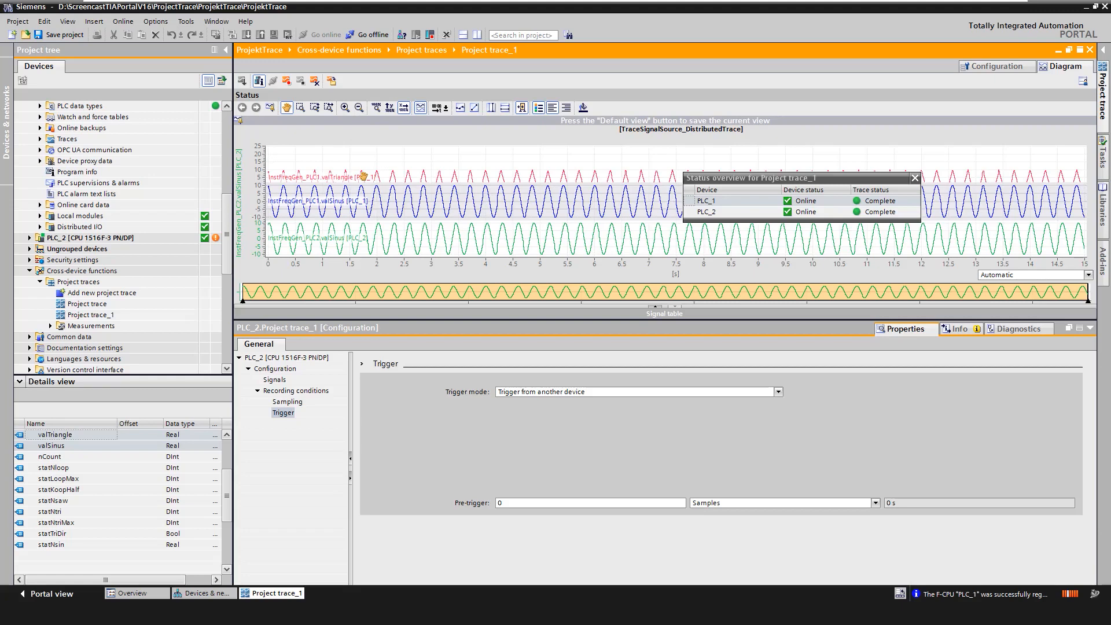
- Add the completed recording to the project trace measurements and open the stored Project trace_1 measurement
click(333, 84)
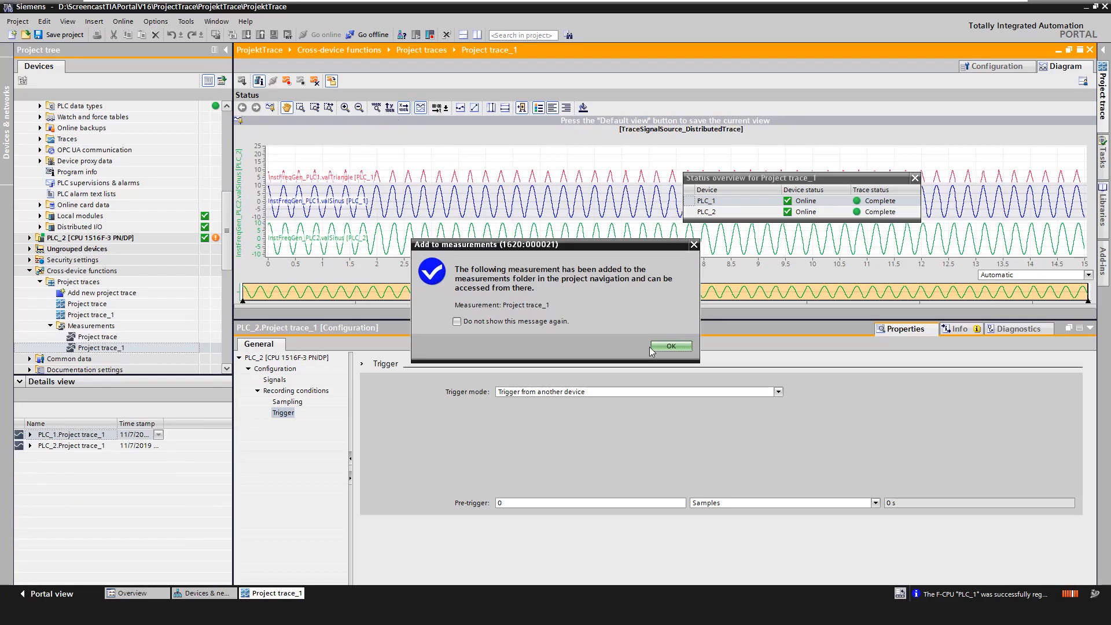
click(671, 346)
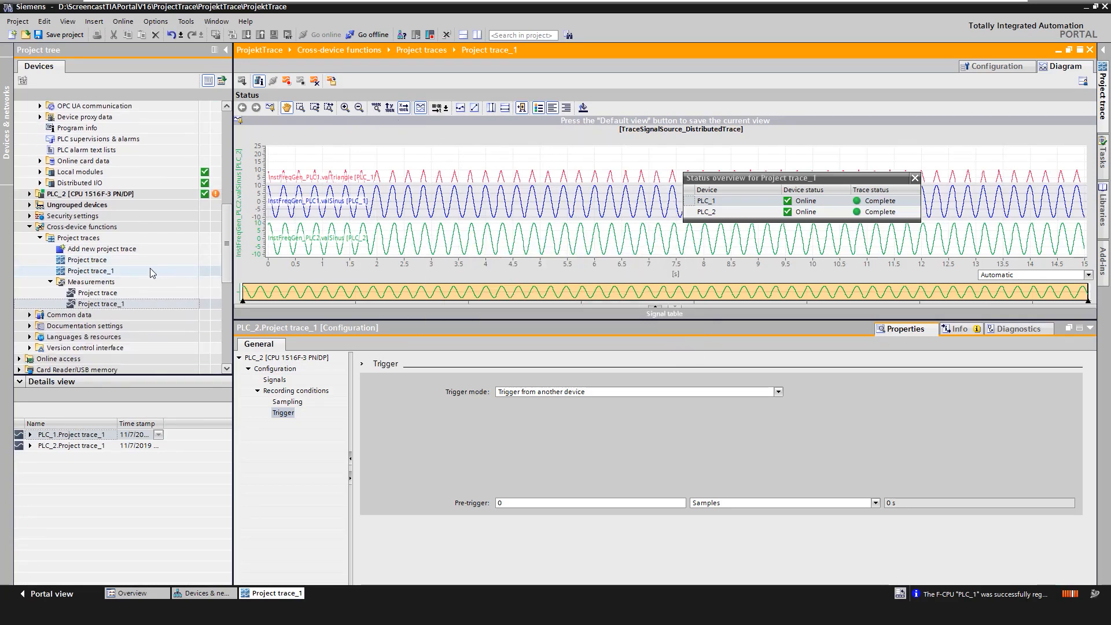
double_click(103, 305)
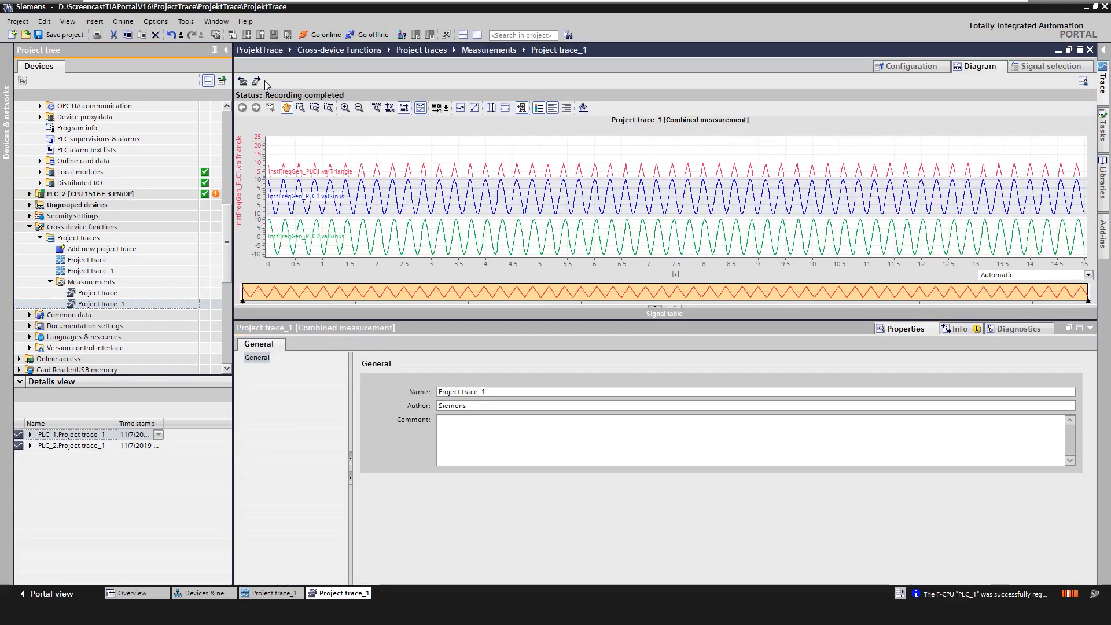
- Export the combined measurement to the Automation folder as the CSV file Project trace_1.csv
click(256, 81)
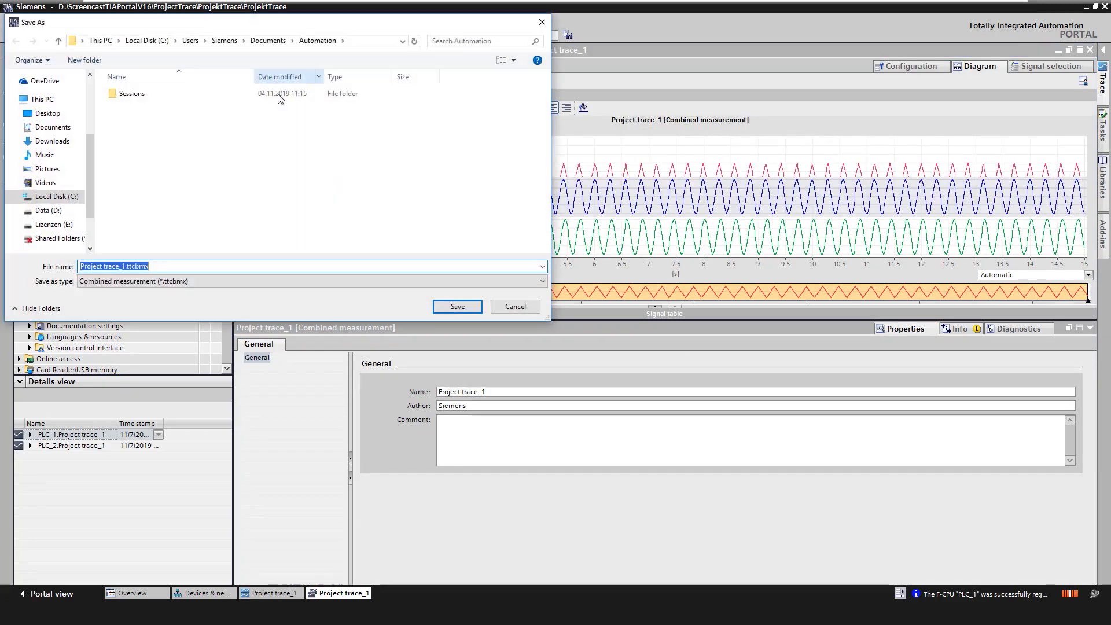
click(543, 281)
click(181, 302)
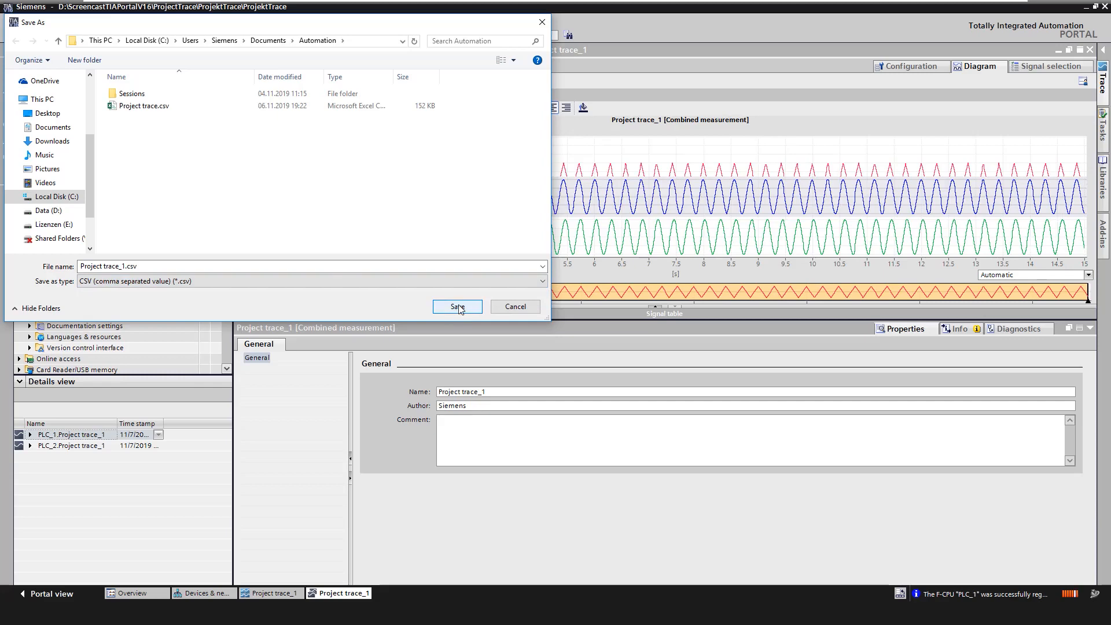
click(457, 307)
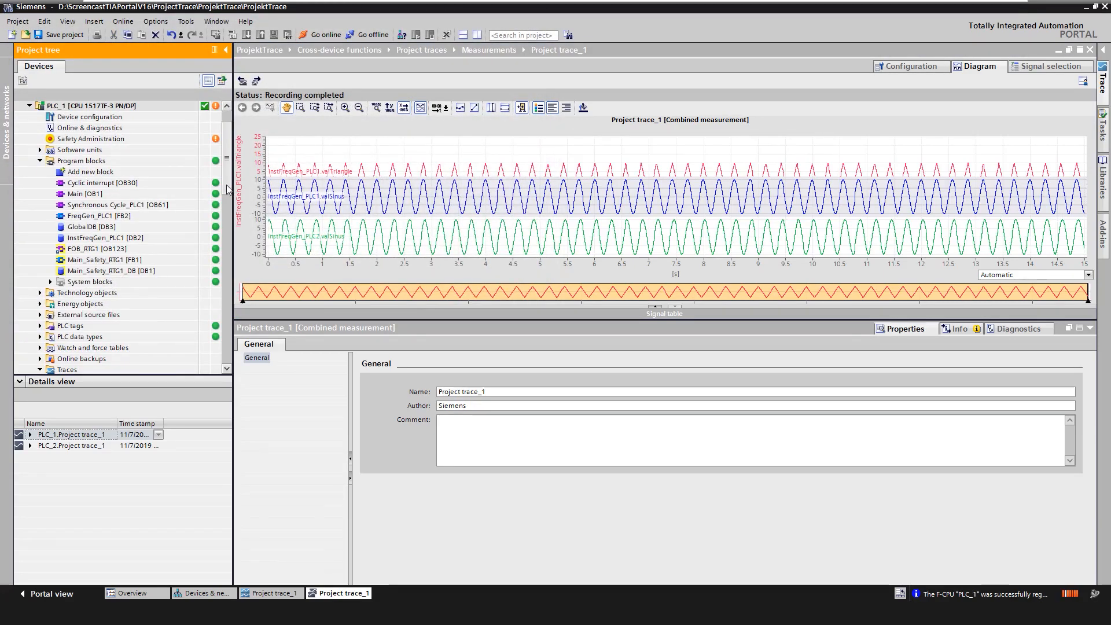
- Open the installed trace Project trace_1 among PLC_1's own traces to view its recorded signals
scroll(111, 302, down, 3)
double_click(111, 293)
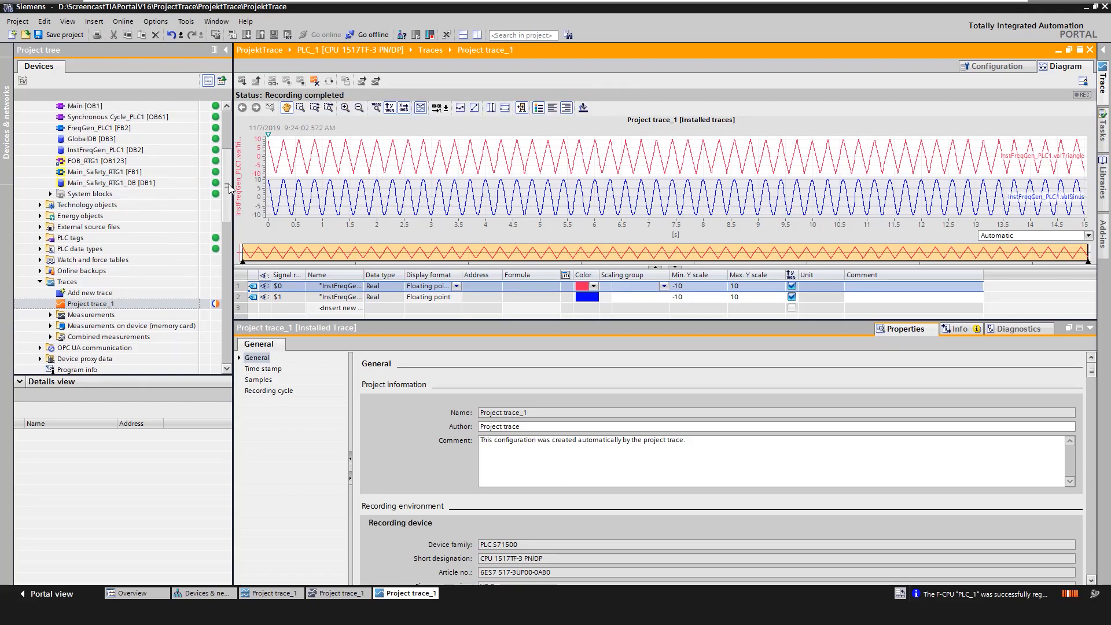
- Return to the cross-device Project trace_1, delete it from the participating devices, and reposition its status overview
drag(229, 187, 235, 260)
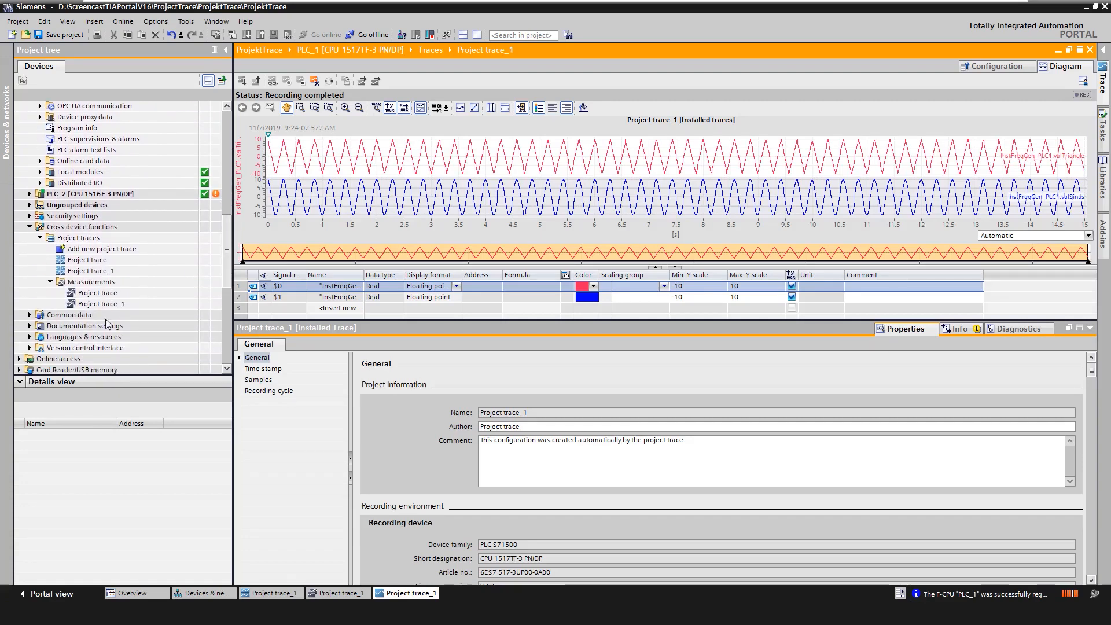
double_click(90, 271)
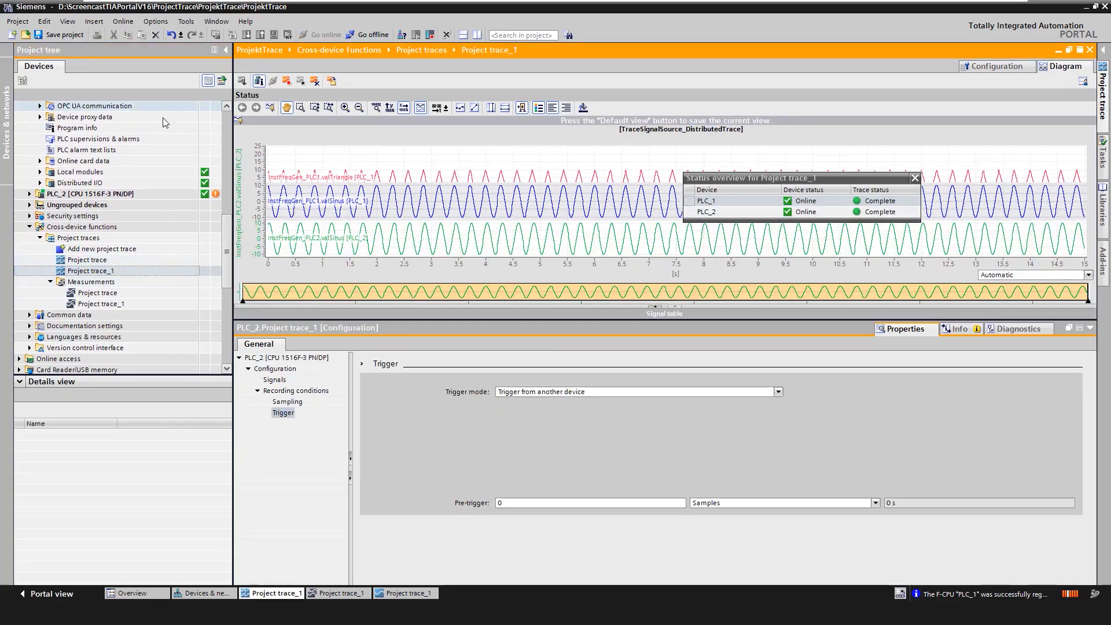
click(315, 82)
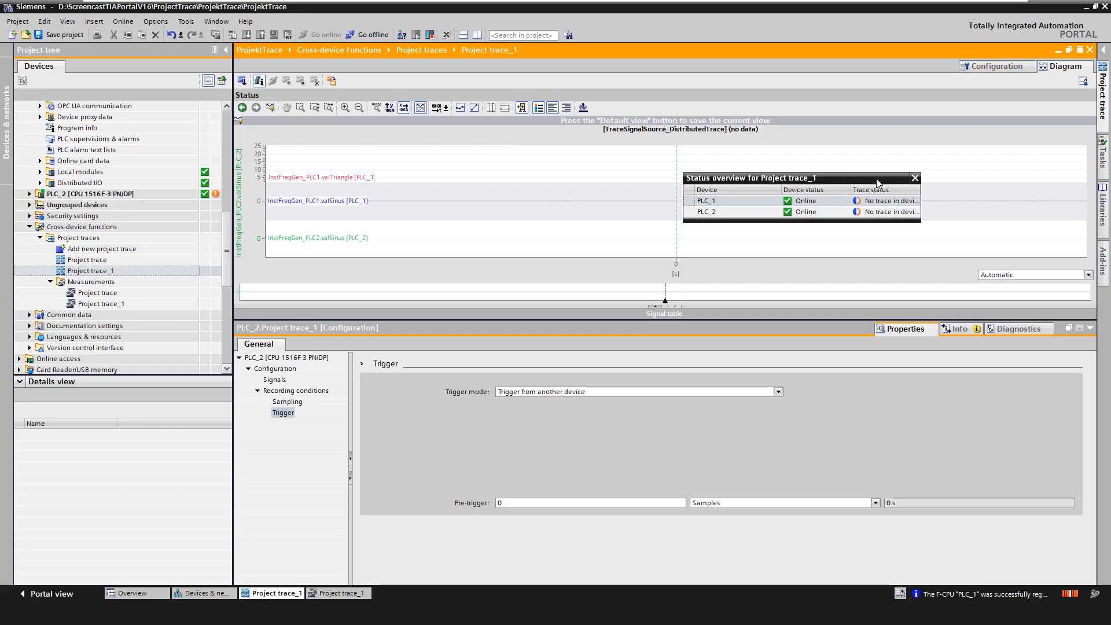
drag(877, 182, 742, 173)
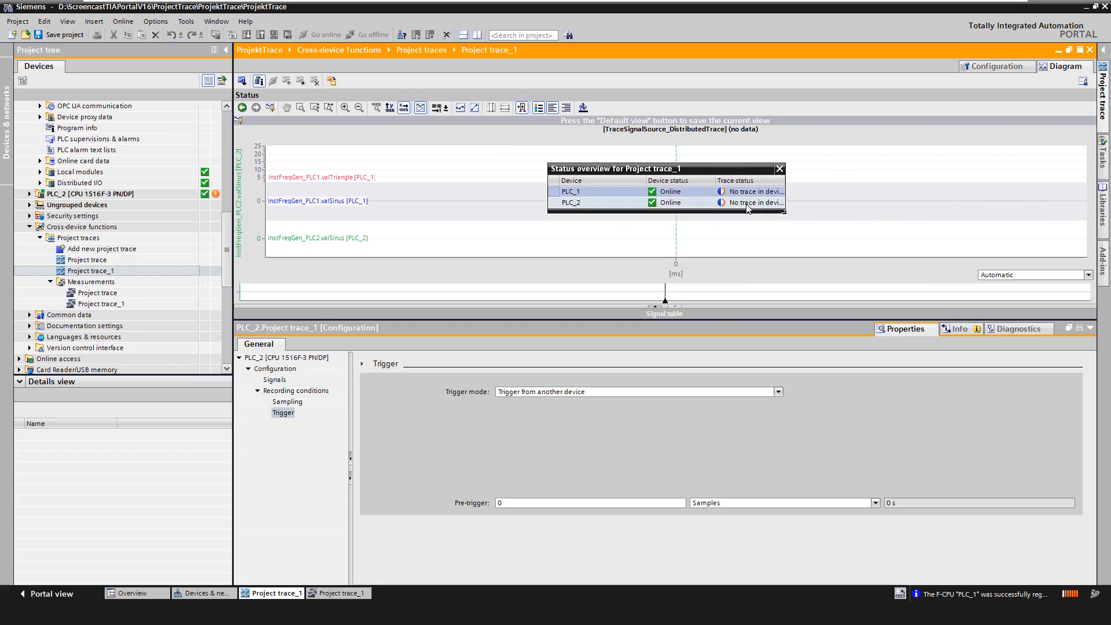